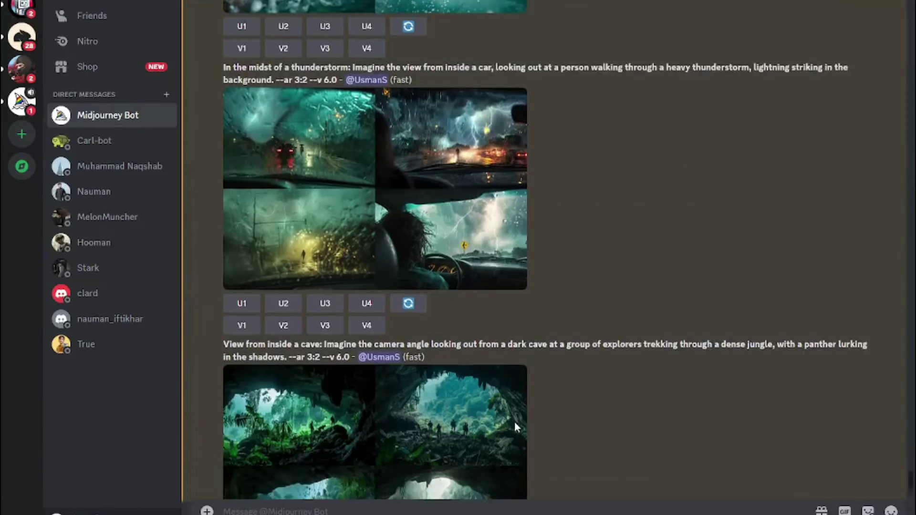
Scroll through the showcase of AI-generated portraits in the Playground gallery
scroll(515, 422, up, 10)
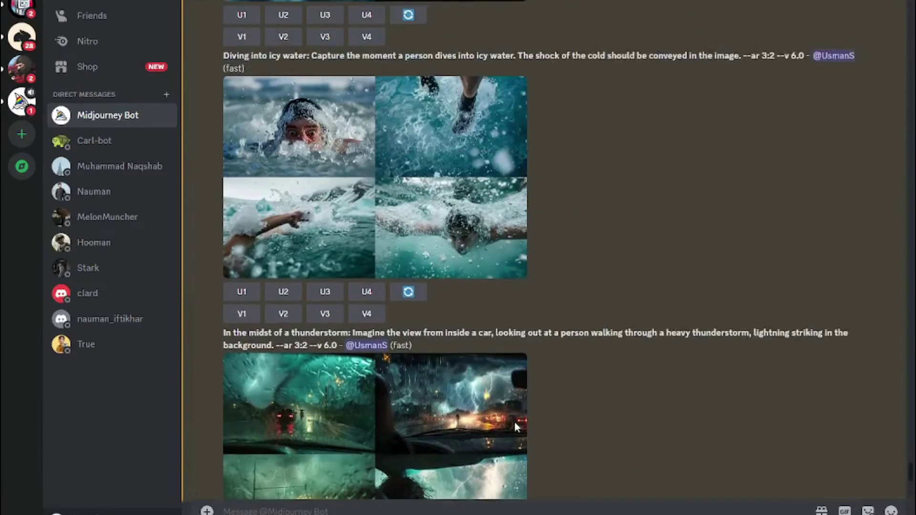
scroll(515, 422, up, 15)
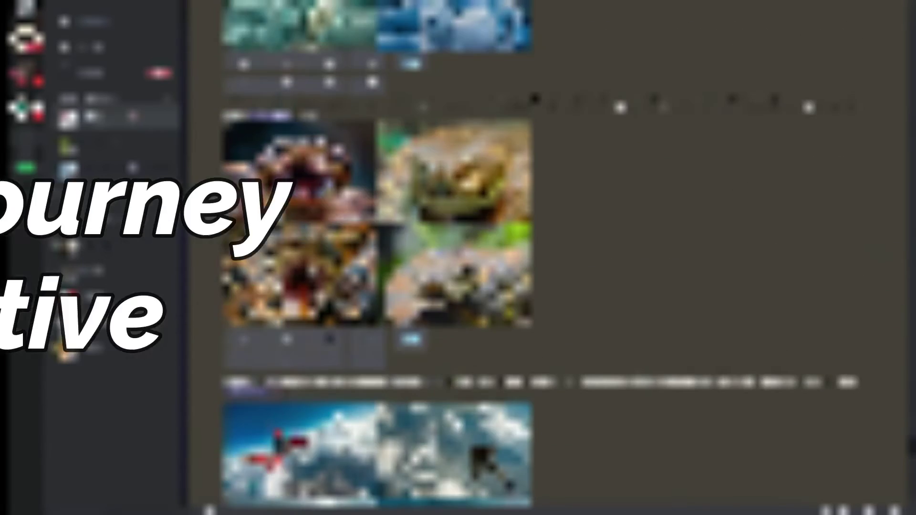
scroll(514, 422, up, 15)
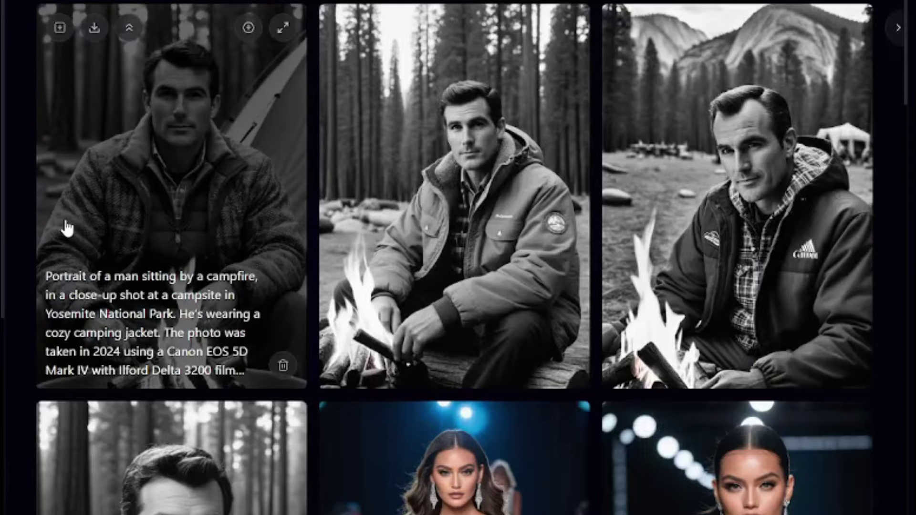
scroll(67, 228, down, 10)
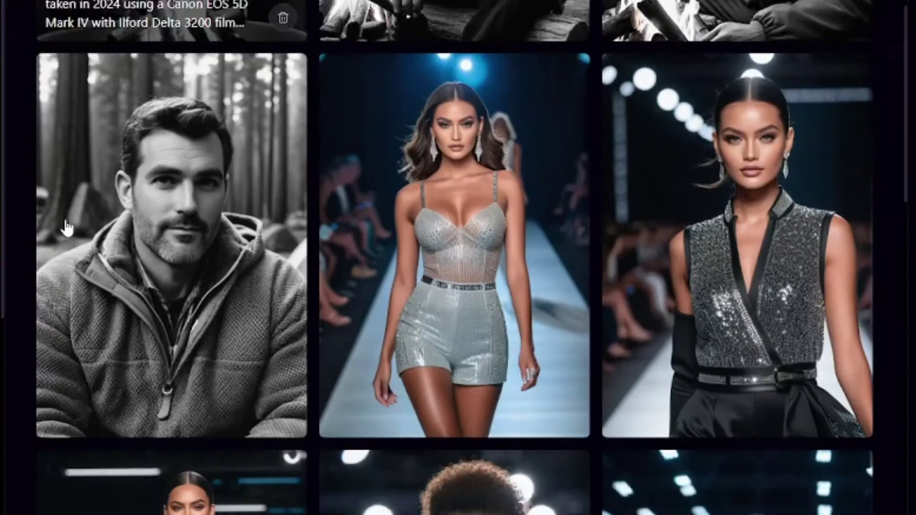
scroll(67, 228, down, 15)
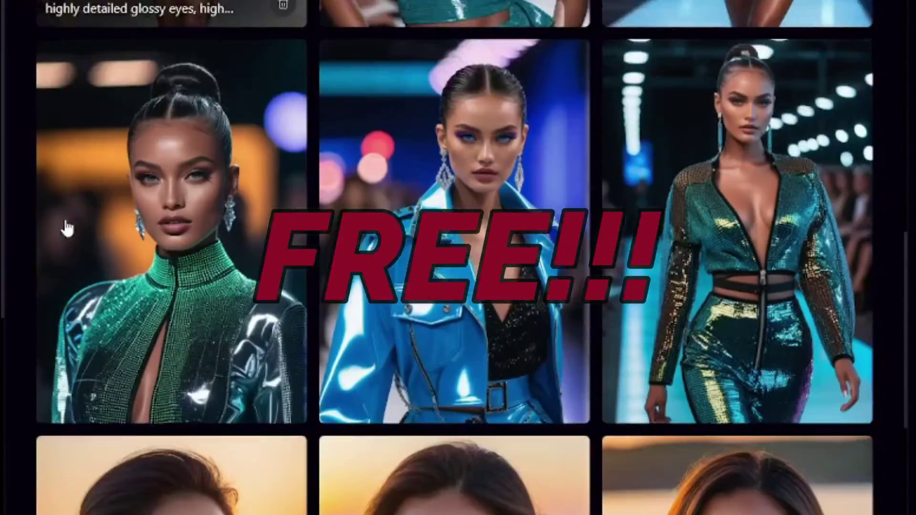
scroll(67, 228, down, 8)
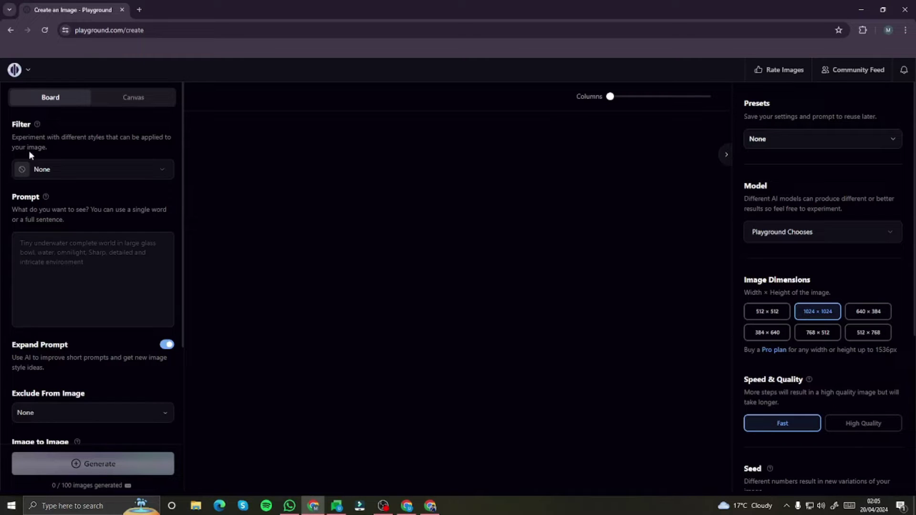
scroll(82, 246, down, 5)
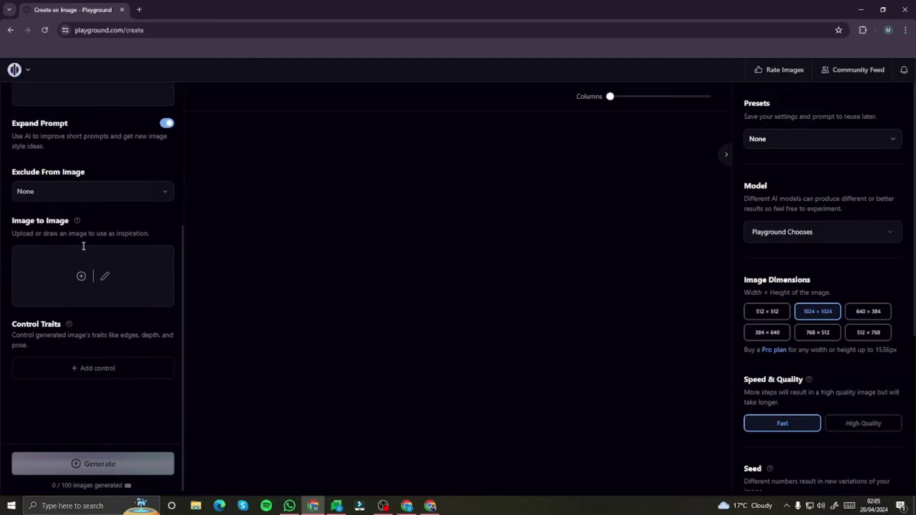
scroll(82, 245, up, 4)
scroll(840, 266, down, 5)
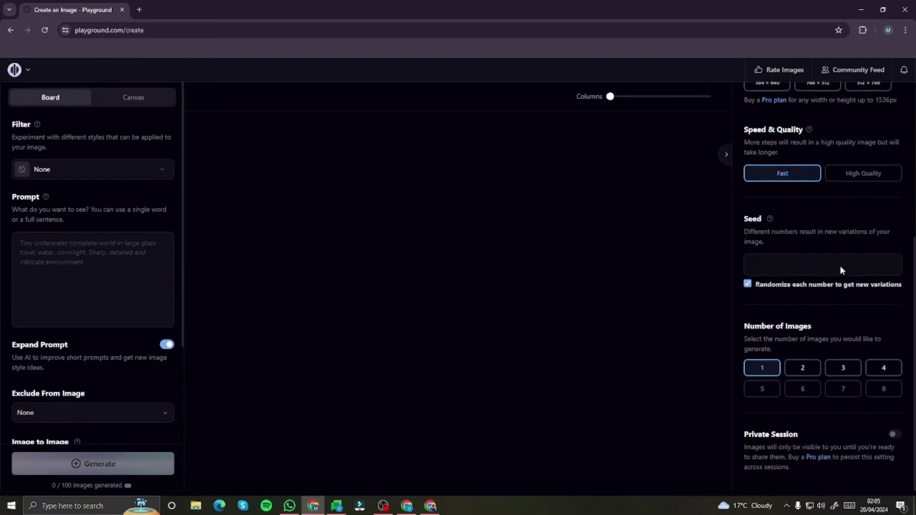
scroll(840, 265, up, 5)
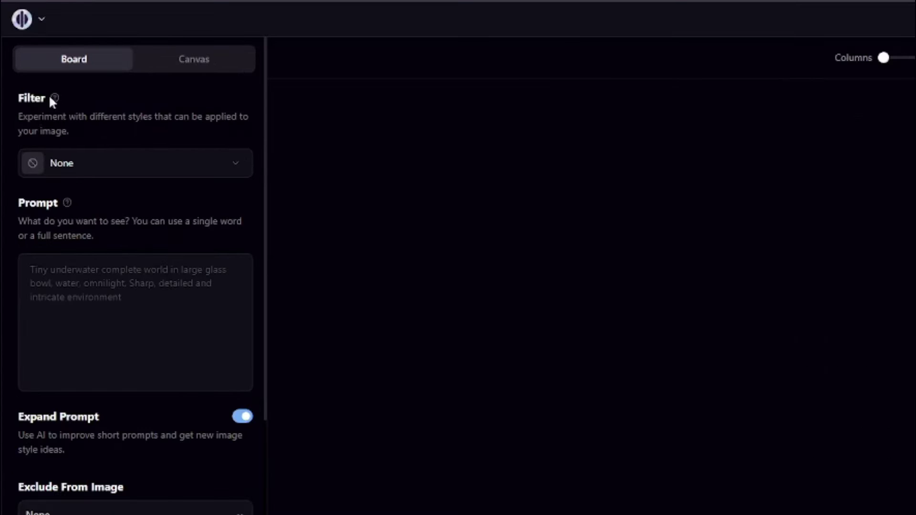
click(181, 170)
scroll(402, 296, down, 12)
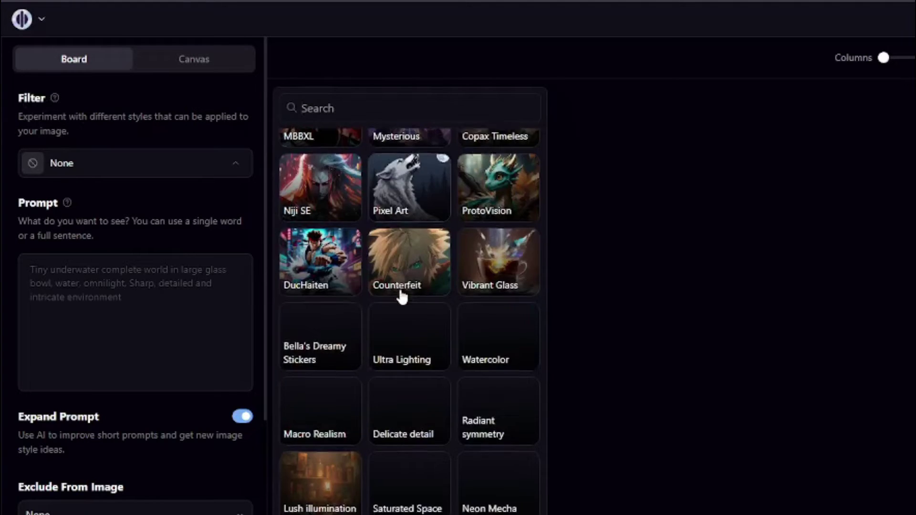
scroll(526, 355, up, 12)
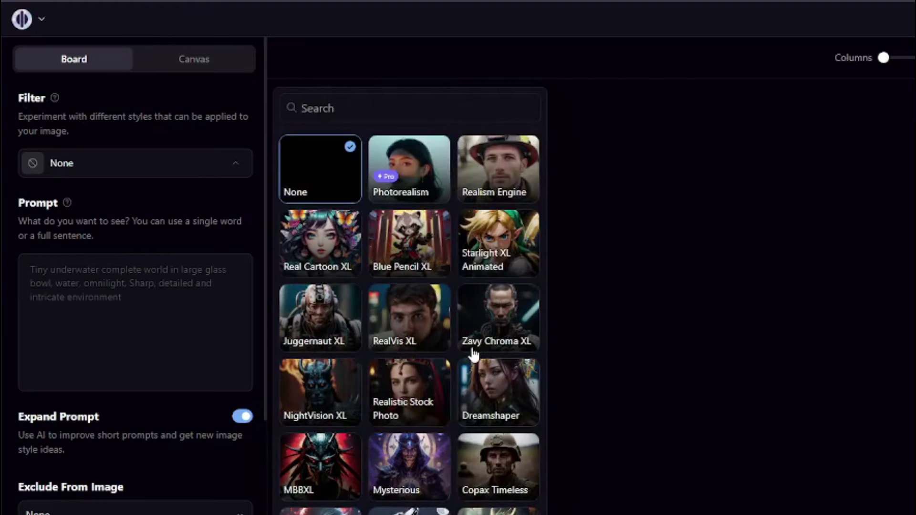
click(576, 269)
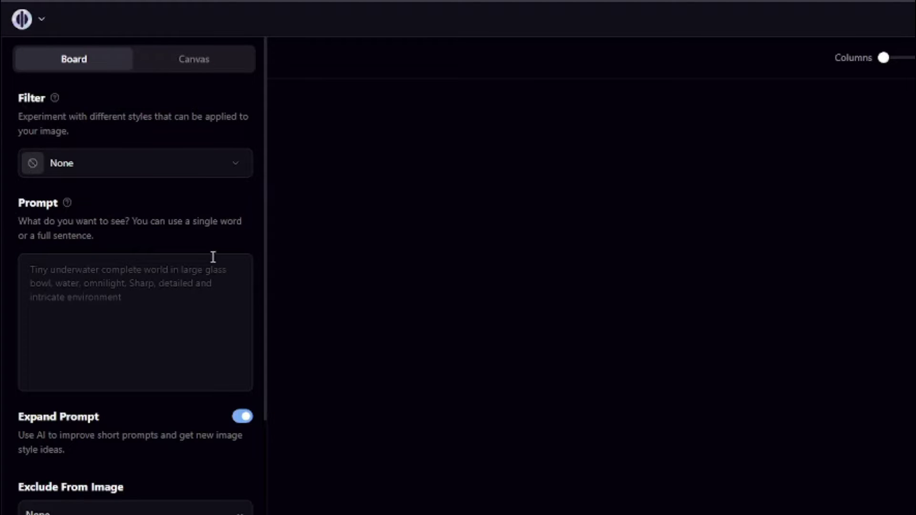
scroll(72, 353, down, 3)
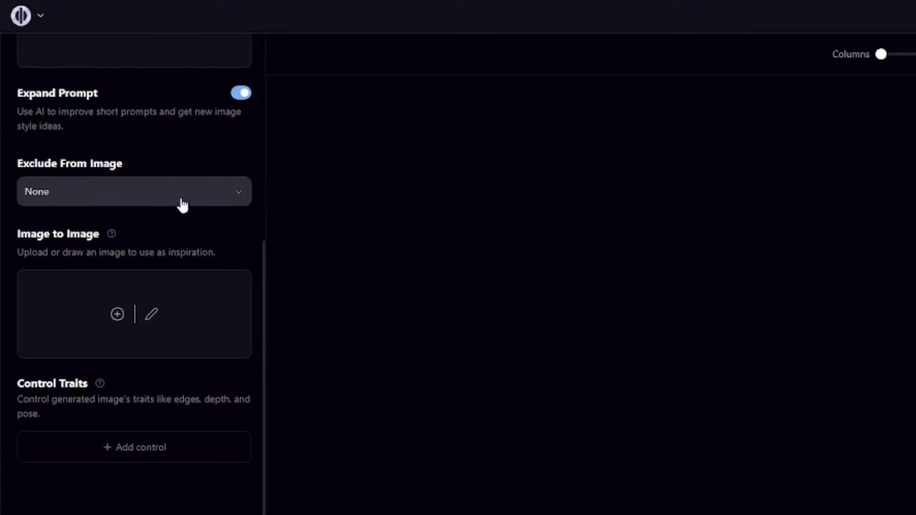
Switch Exclude From Image to Custom and review its pre-filled list (ugly, deformed, blurry, nudity)
click(233, 203)
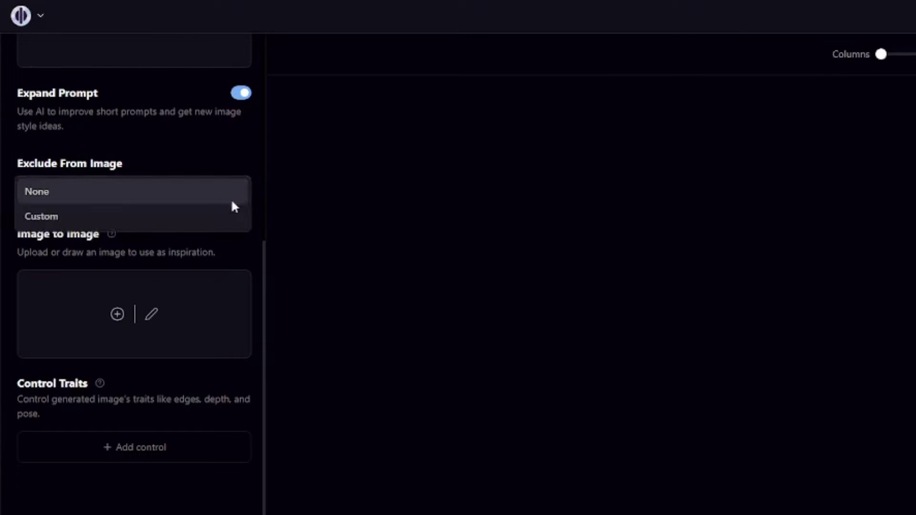
click(64, 216)
drag(30, 263, 108, 309)
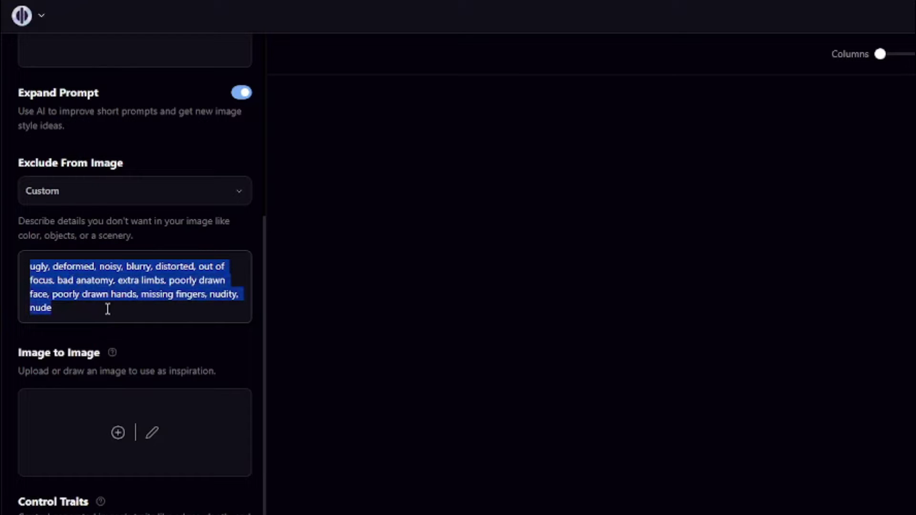
click(79, 308)
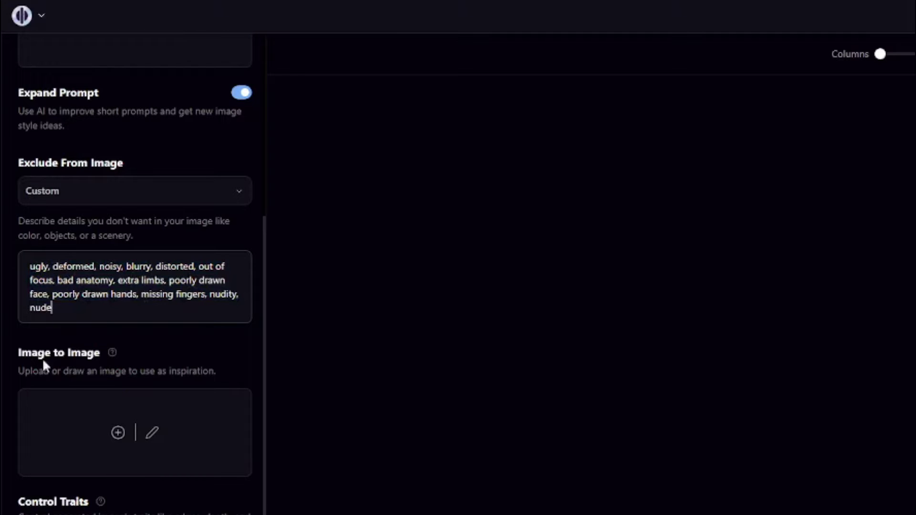
scroll(57, 373, up, 4)
scroll(70, 382, down, 7)
scroll(55, 334, up, 7)
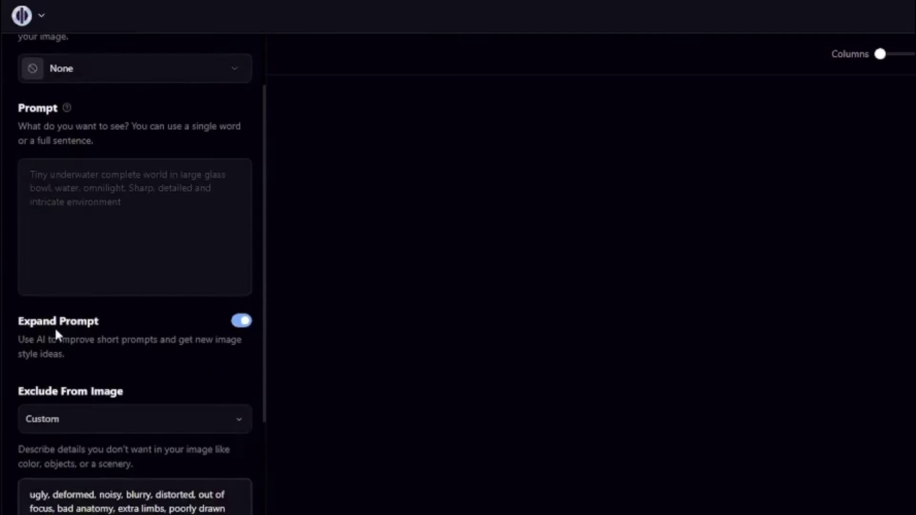
scroll(72, 329, up, 2)
scroll(790, 284, down, 7)
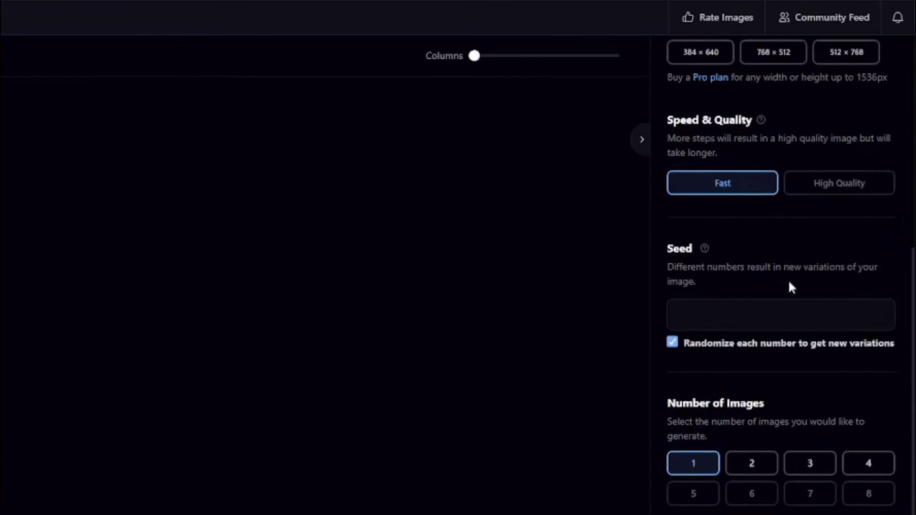
scroll(789, 285, up, 7)
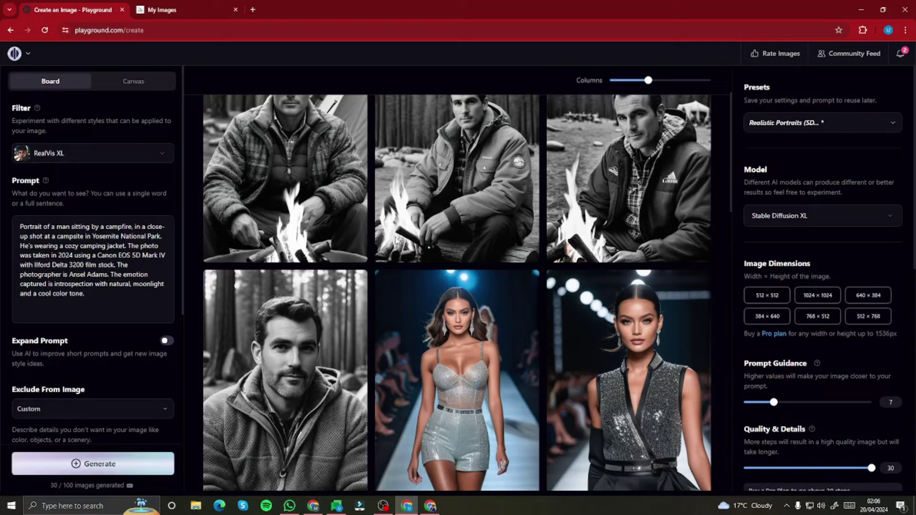
Scroll the generated portrait gallery until a fresh Create page with Presets set to None appears
scroll(231, 334, down, 5)
scroll(442, 272, down, 10)
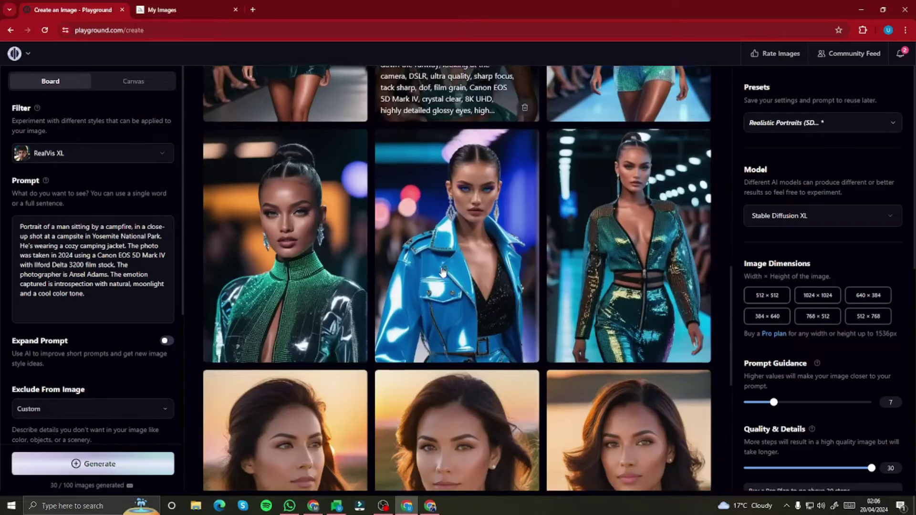
scroll(443, 272, up, 5)
scroll(443, 272, up, 10)
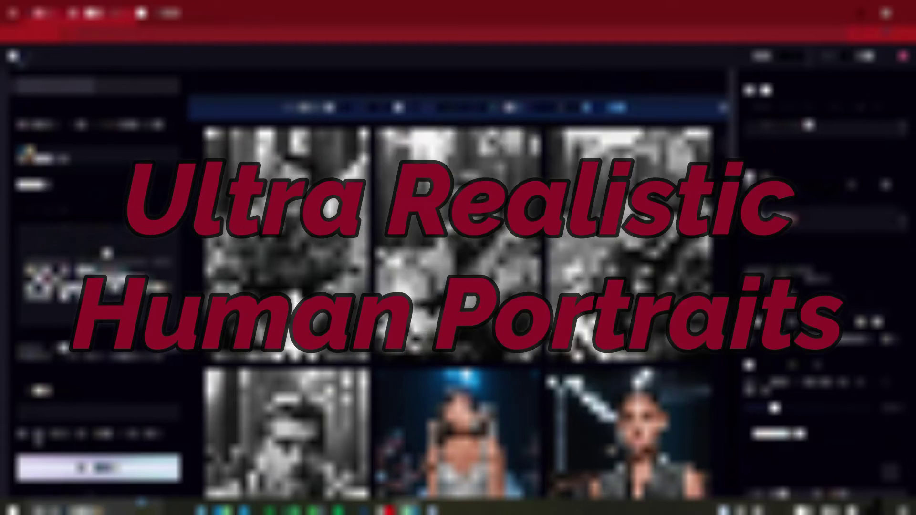
scroll(458, 286, down, 5)
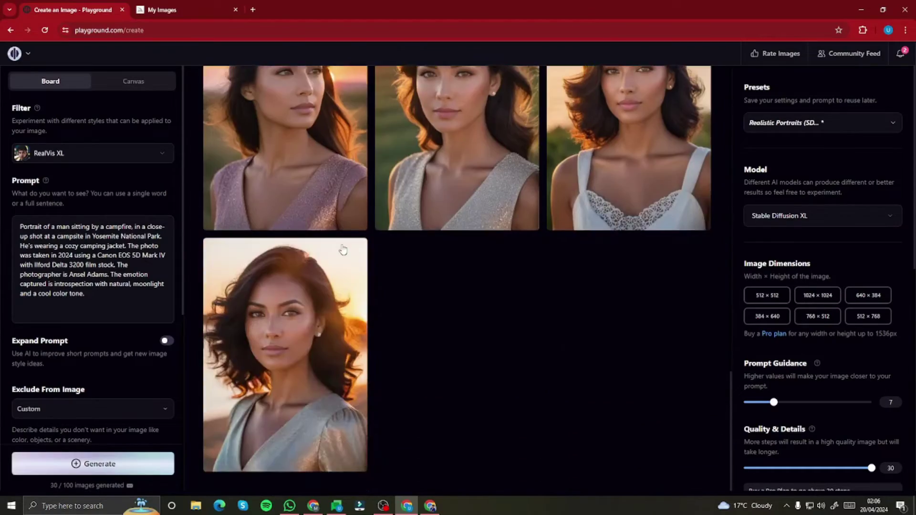
scroll(459, 277, up, 3)
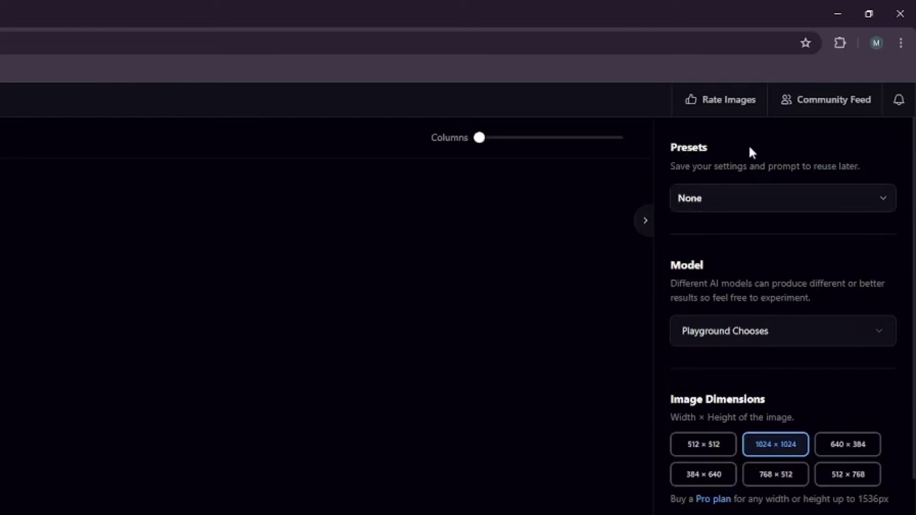
Apply the Realistic Portraits (SDXL) preset, loading RealVis XL and the seasoned-fisherman prompt
click(767, 191)
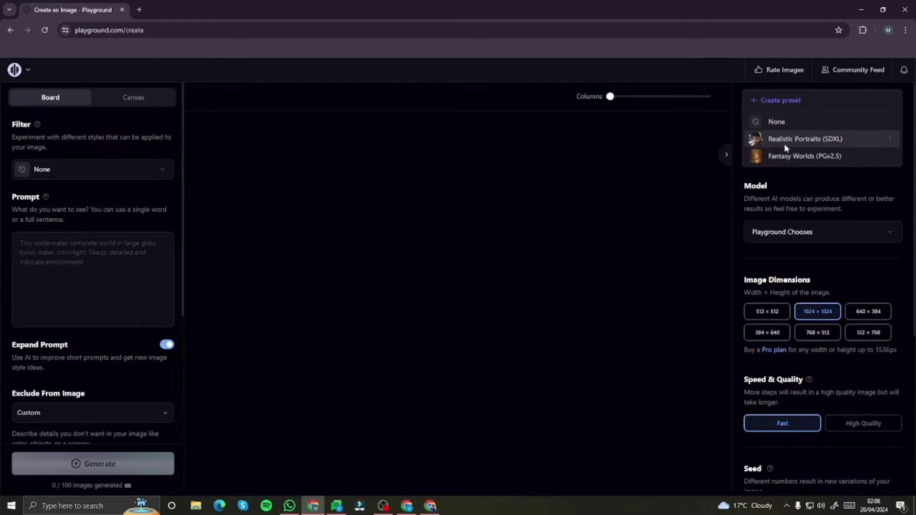
click(821, 144)
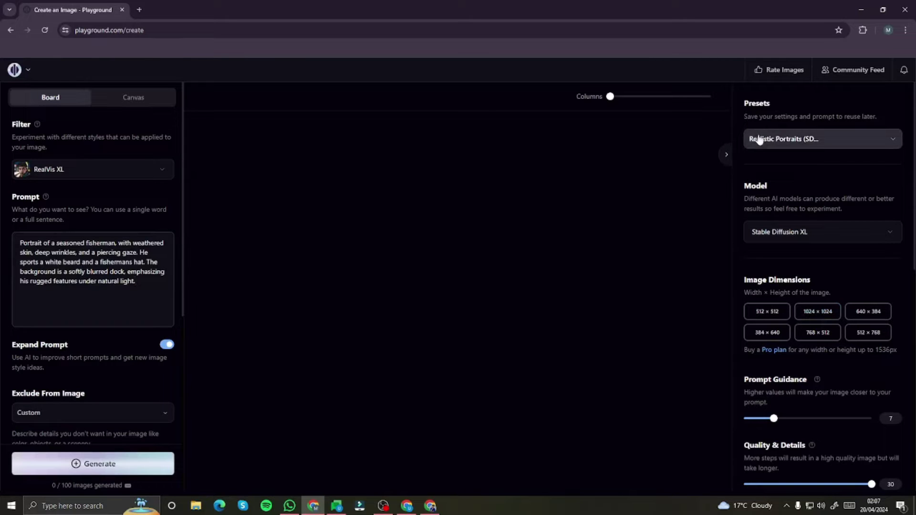
click(815, 144)
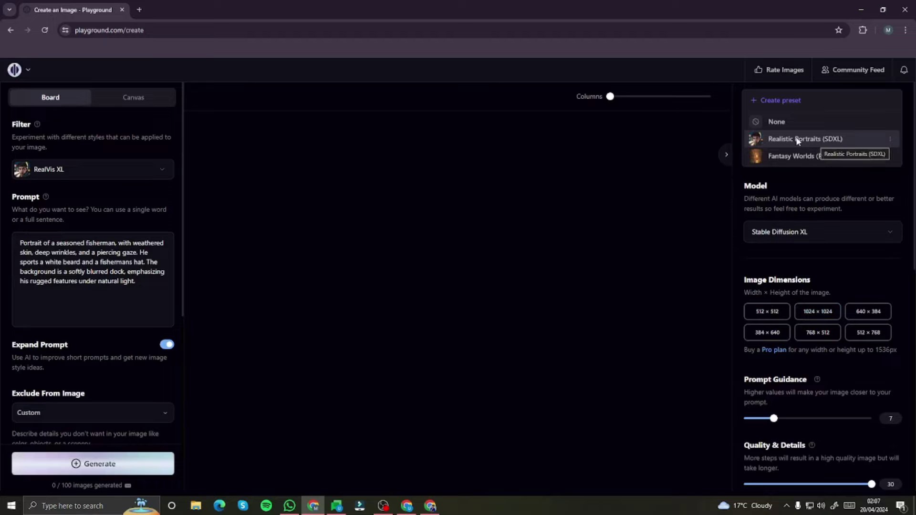
click(271, 153)
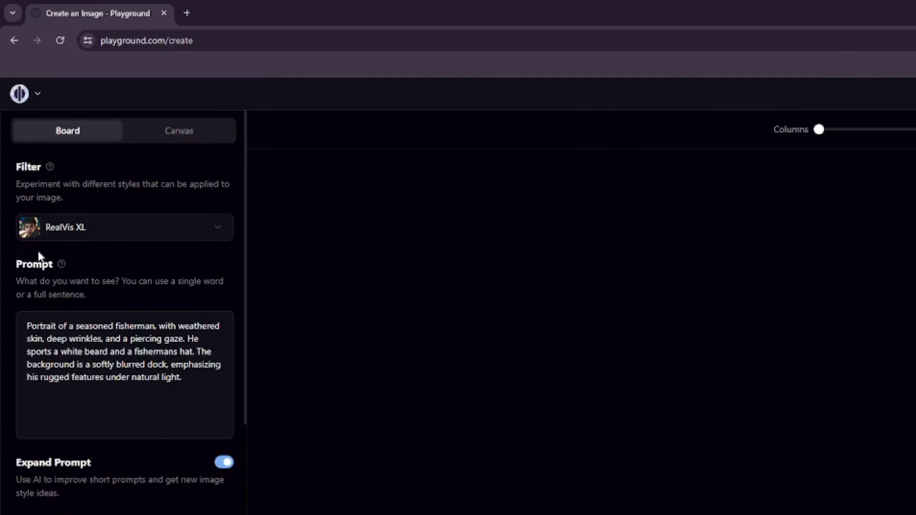
Confirm the RealVis XL filter and fisherman prompt, then switch Expand Prompt off
click(102, 233)
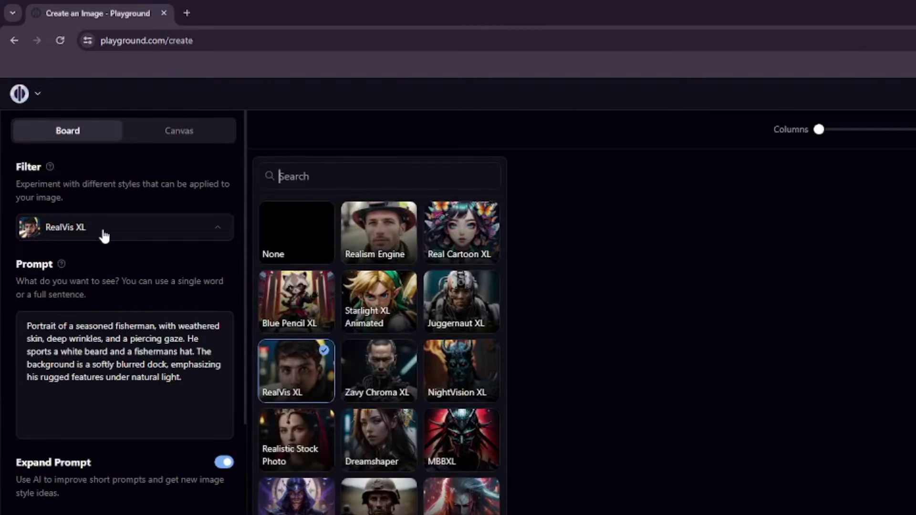
click(309, 371)
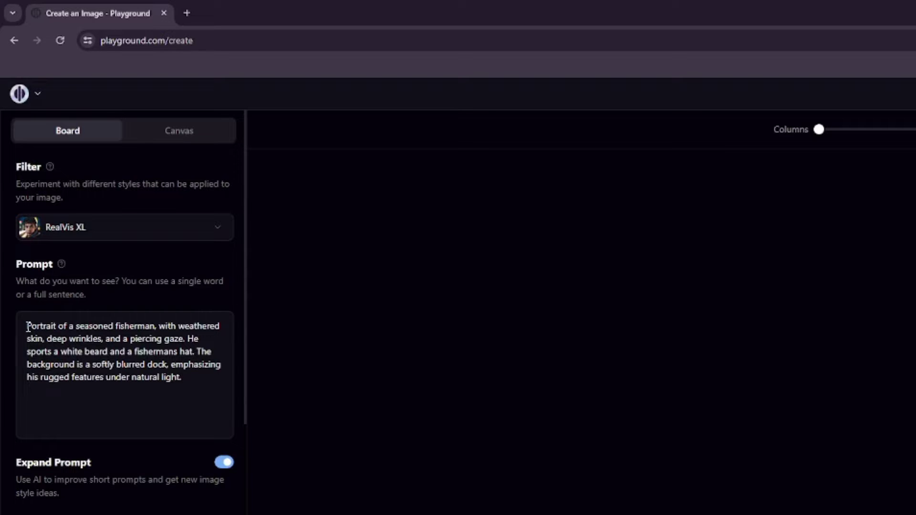
drag(27, 327, 214, 382)
click(183, 394)
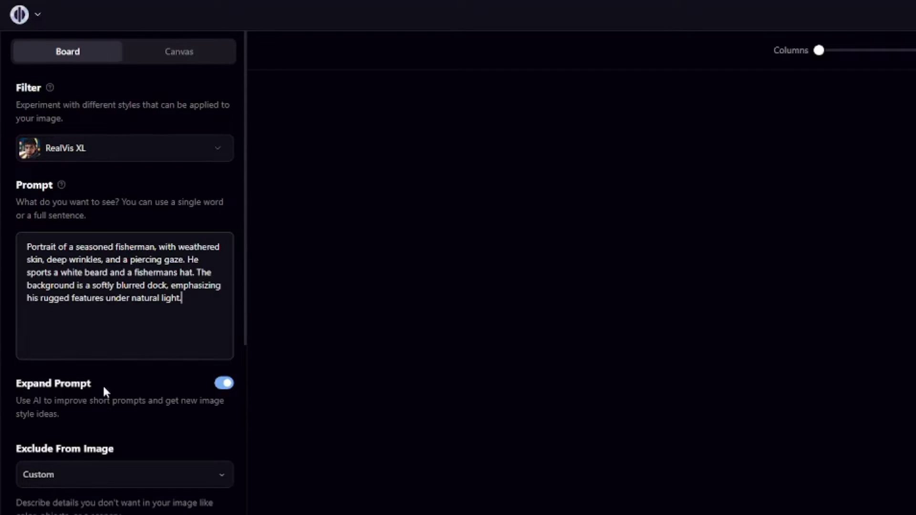
click(222, 385)
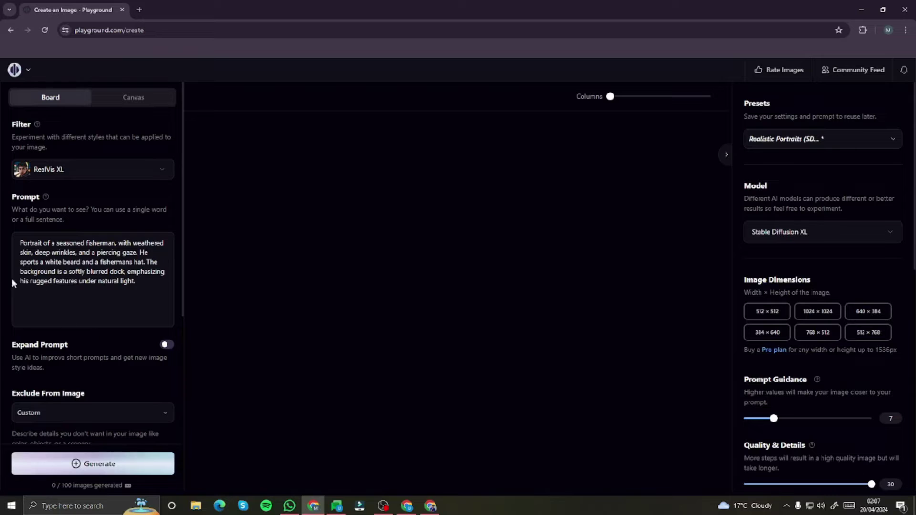
Review the fisherman prompt and toggle Expand Prompt on, then back off
drag(21, 241, 155, 284)
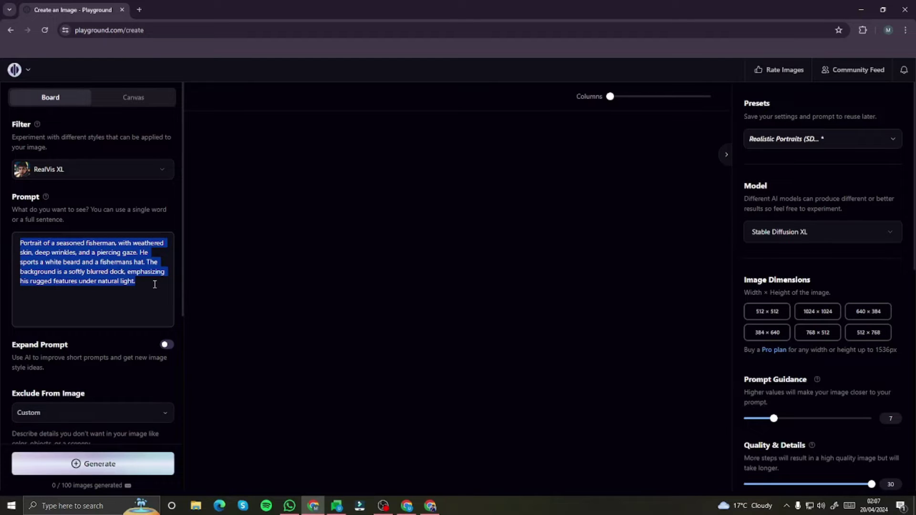
click(134, 282)
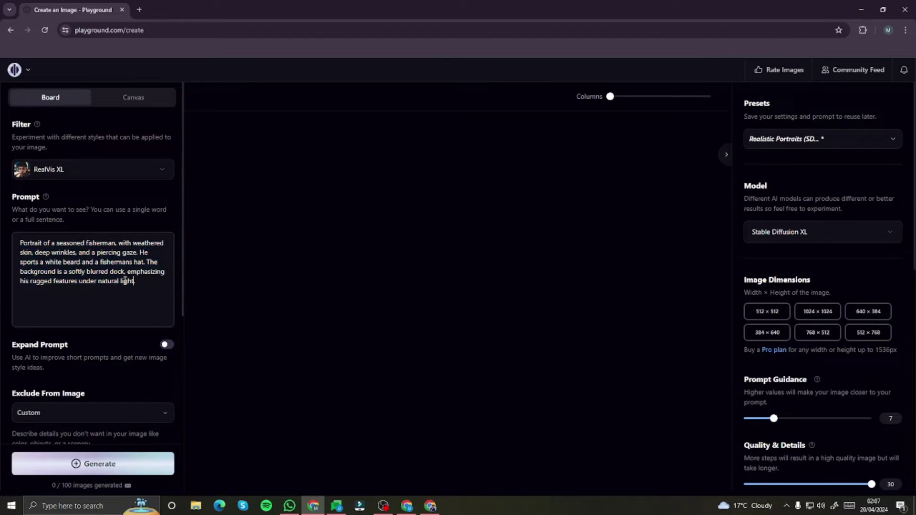
drag(145, 289, 86, 262)
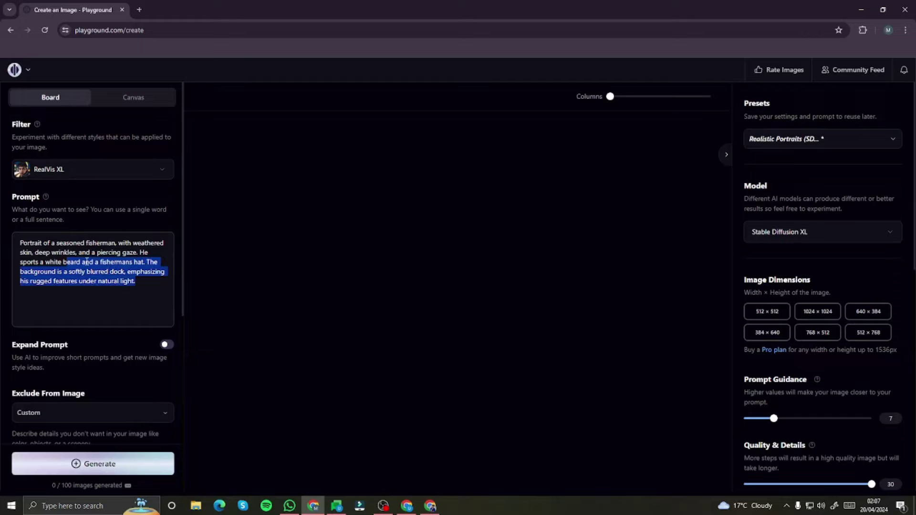
click(168, 346)
click(164, 344)
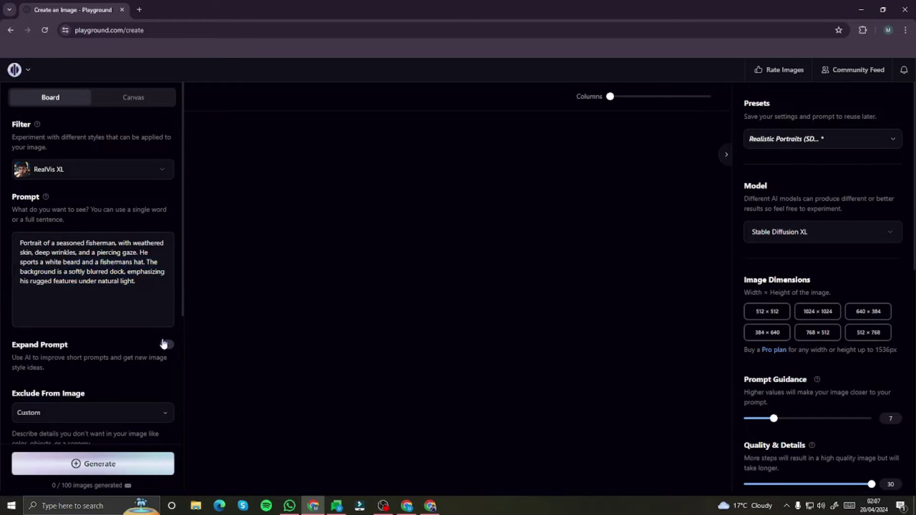
Set the image dimensions to 1024 × 1024
scroll(152, 351, down, 6)
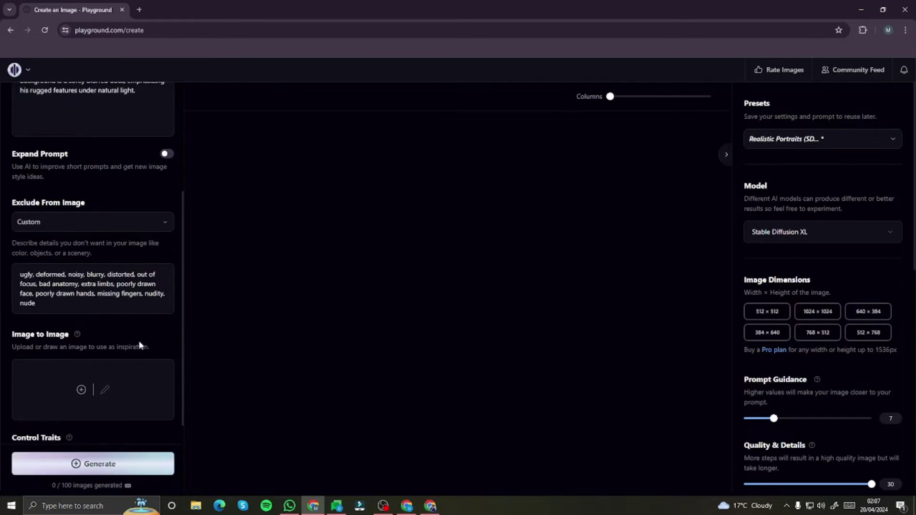
scroll(138, 341, up, 6)
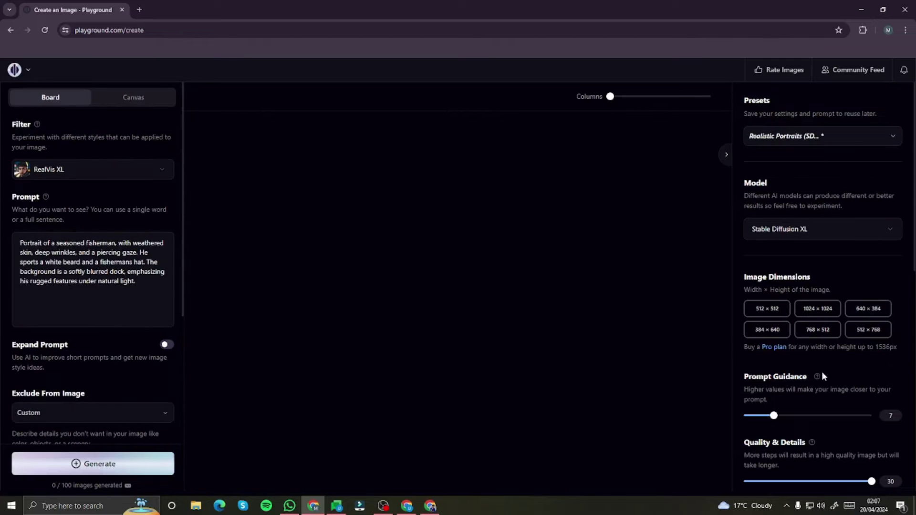
click(802, 311)
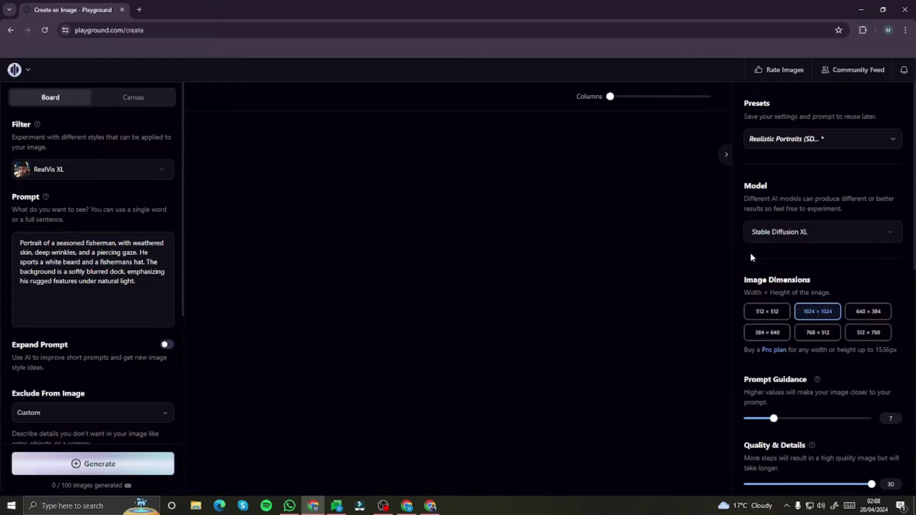
scroll(830, 344, down, 10)
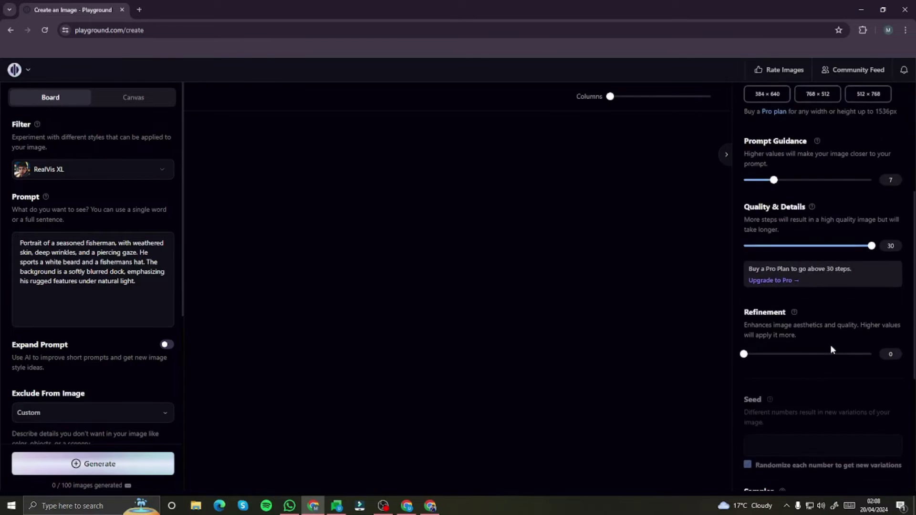
Generate four images from the seasoned-fisherman prompt
scroll(830, 344, up, 10)
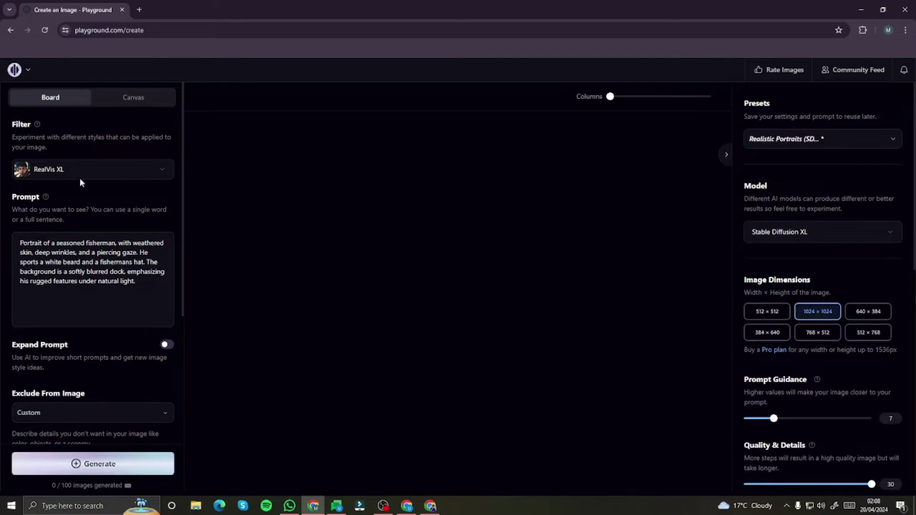
drag(19, 242, 202, 316)
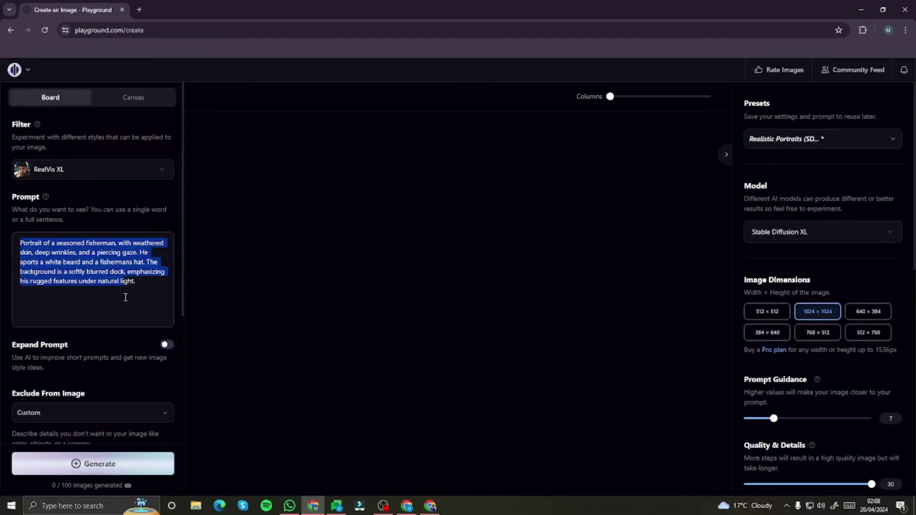
click(138, 286)
click(81, 462)
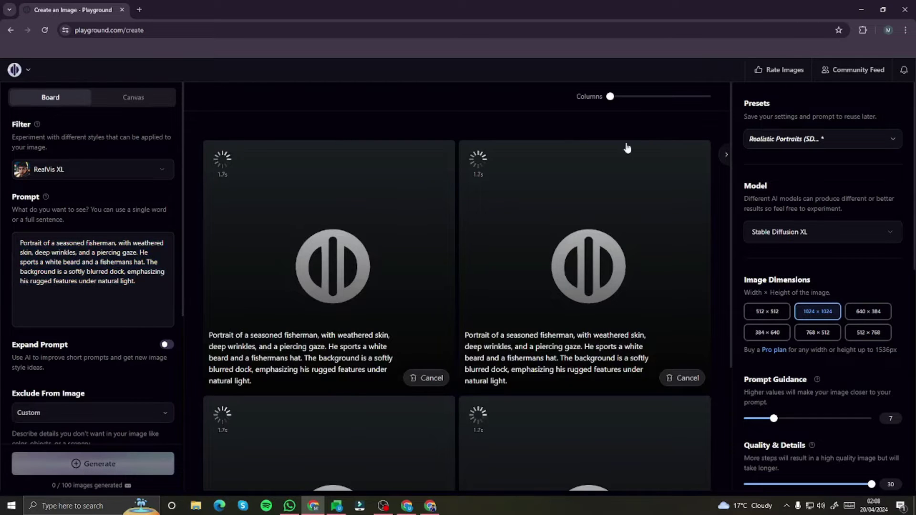
Lay the board out in three columns while the four fisherman portraits finish
drag(610, 97, 646, 99)
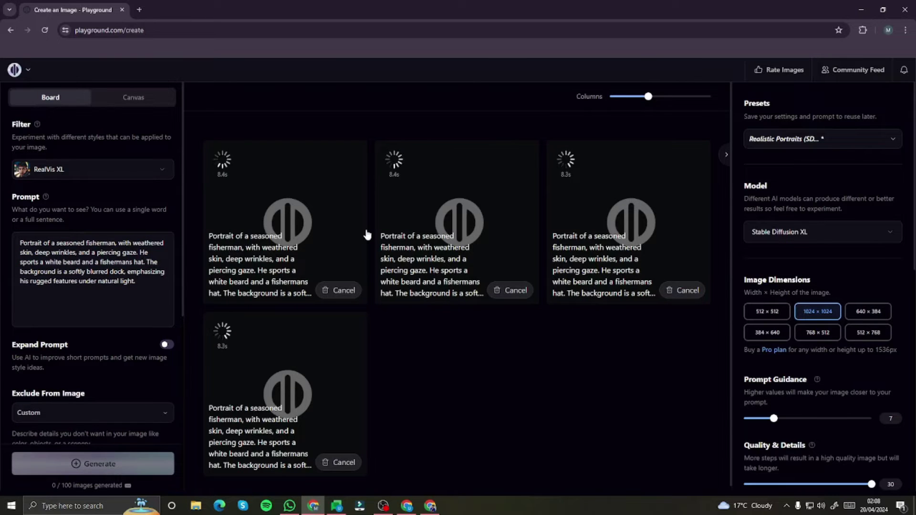
scroll(782, 365, down, 1)
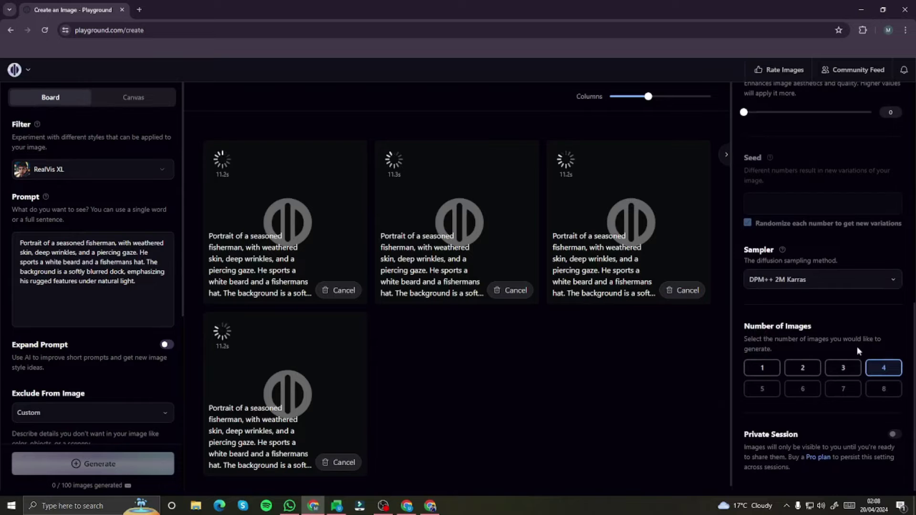
scroll(783, 333, up, 7)
scroll(781, 328, up, 3)
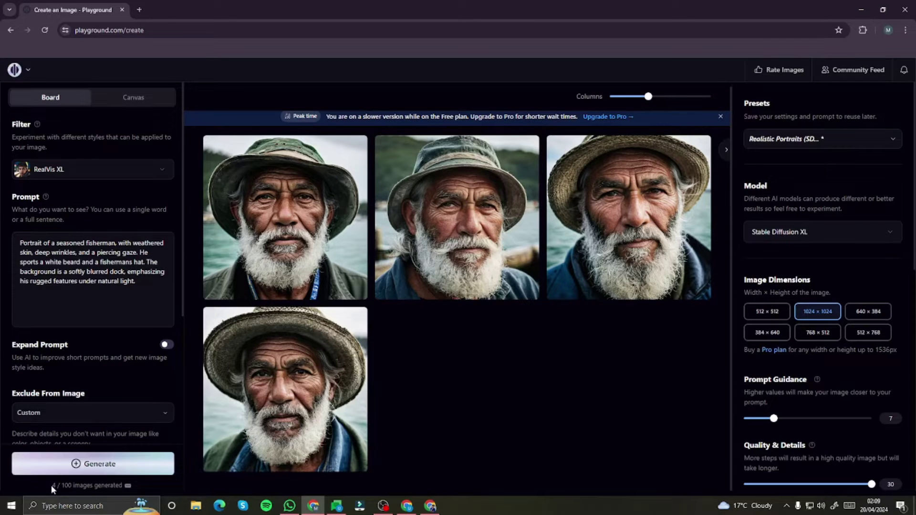
mouse_move(72, 489)
click(310, 214)
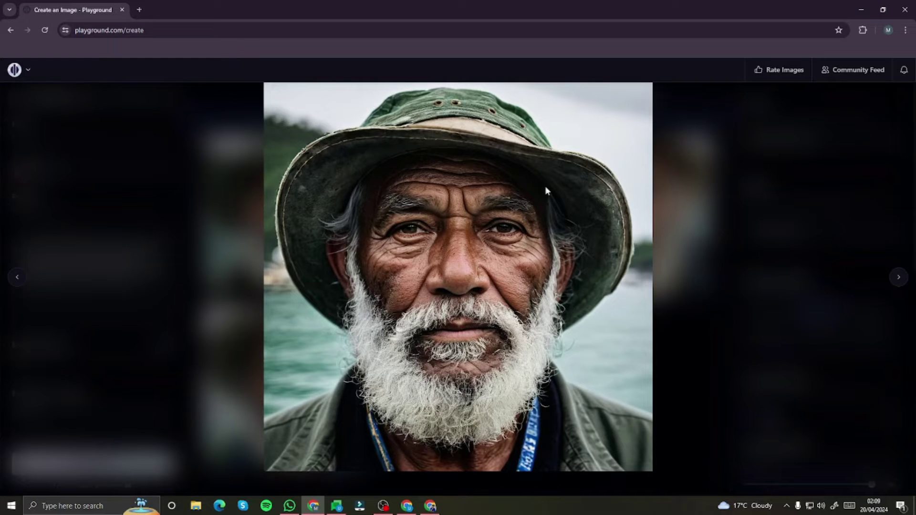
click(899, 277)
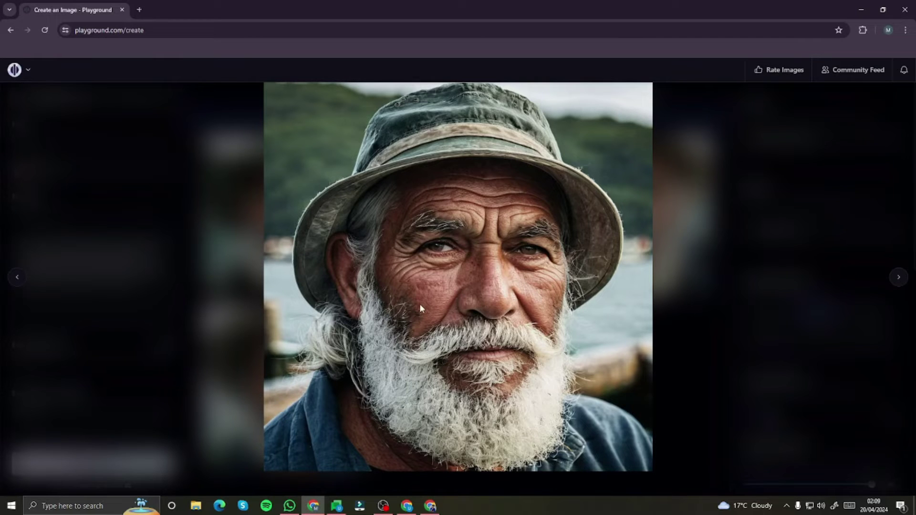
click(899, 277)
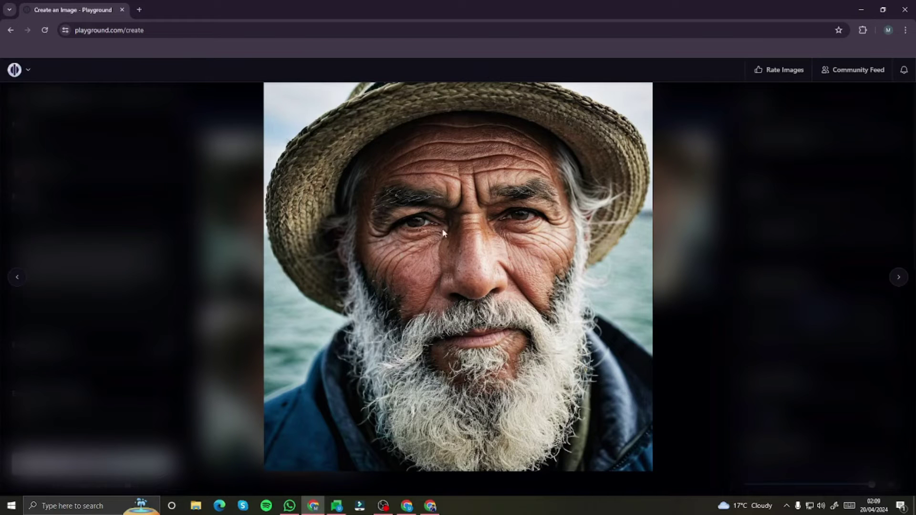
click(899, 276)
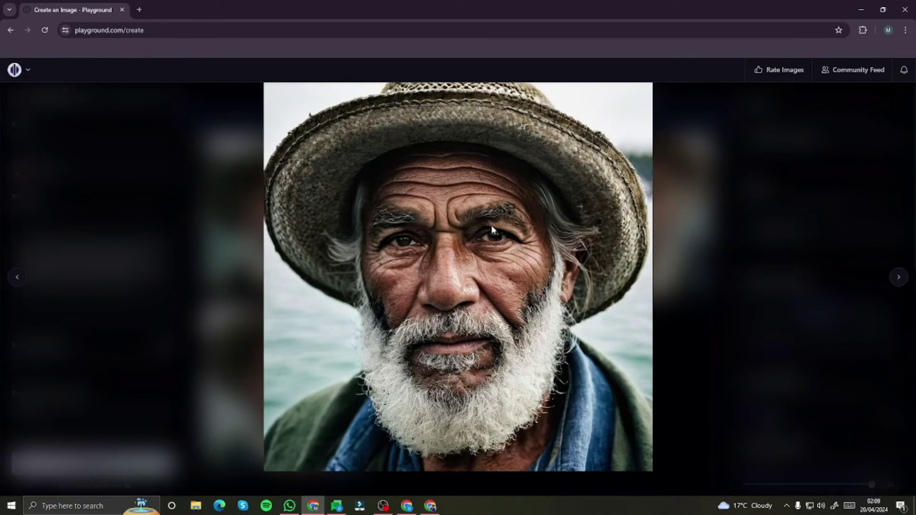
click(818, 216)
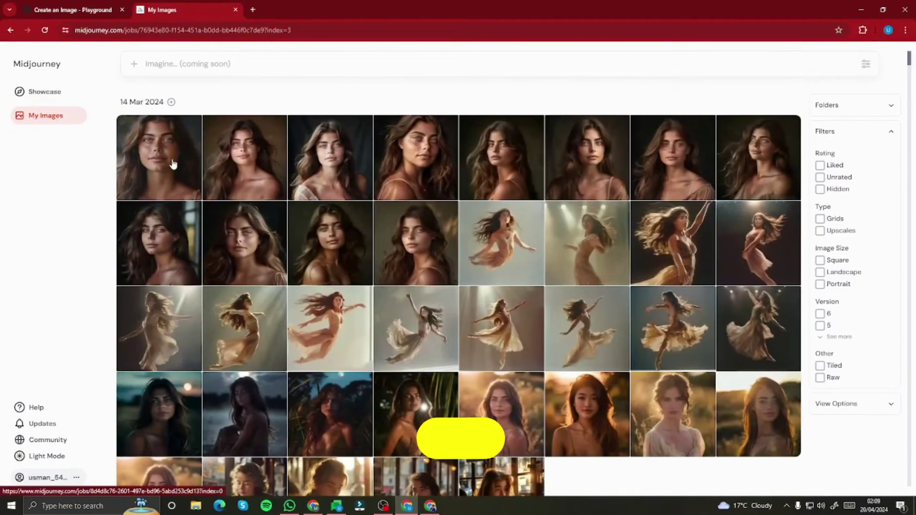
Inspect the moonlit and golden-hour woman portraits' details in Midjourney's My Images
scroll(184, 209, down, 4)
click(165, 253)
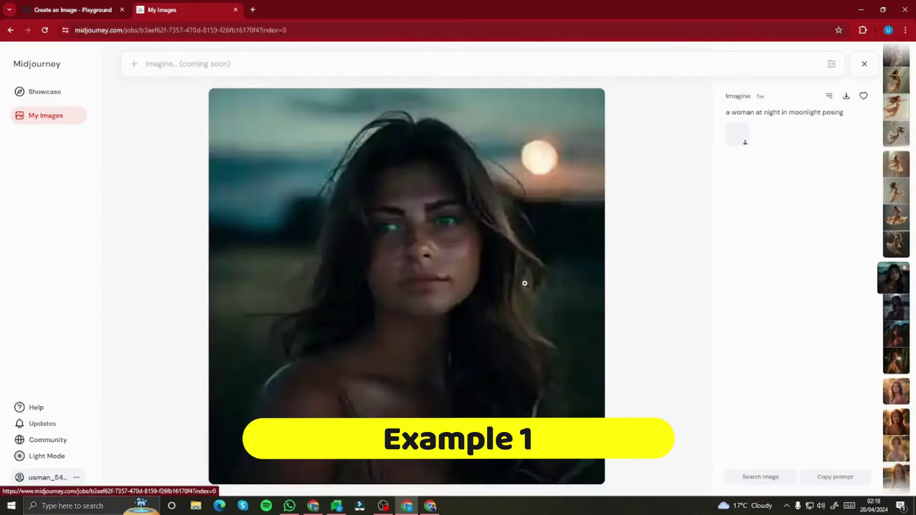
click(865, 63)
click(168, 310)
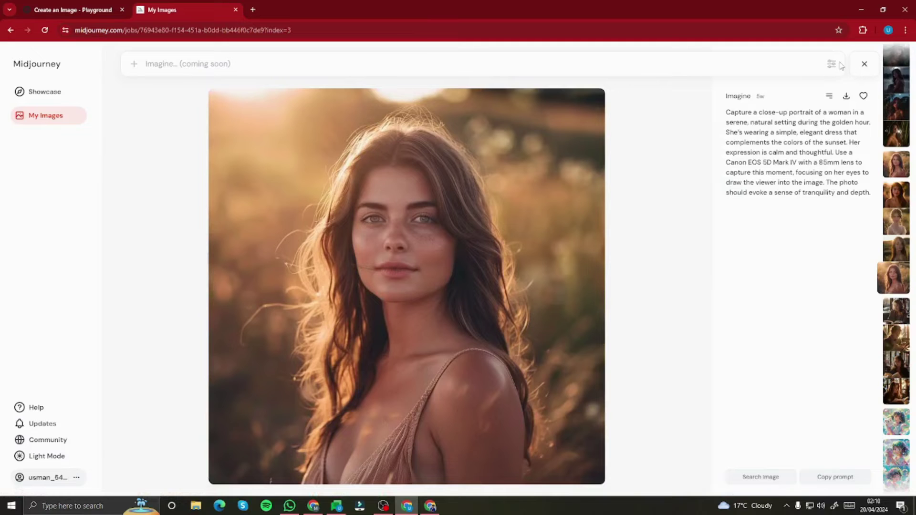
drag(726, 111, 855, 213)
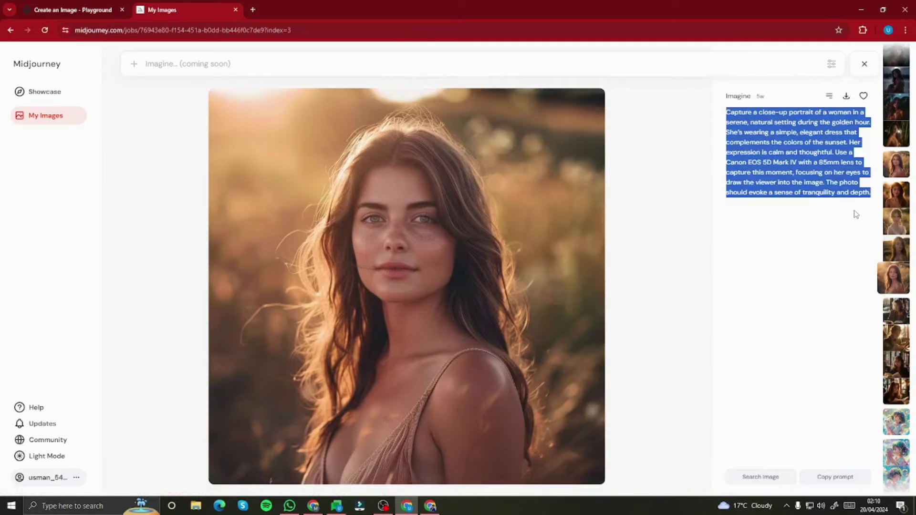
click(854, 212)
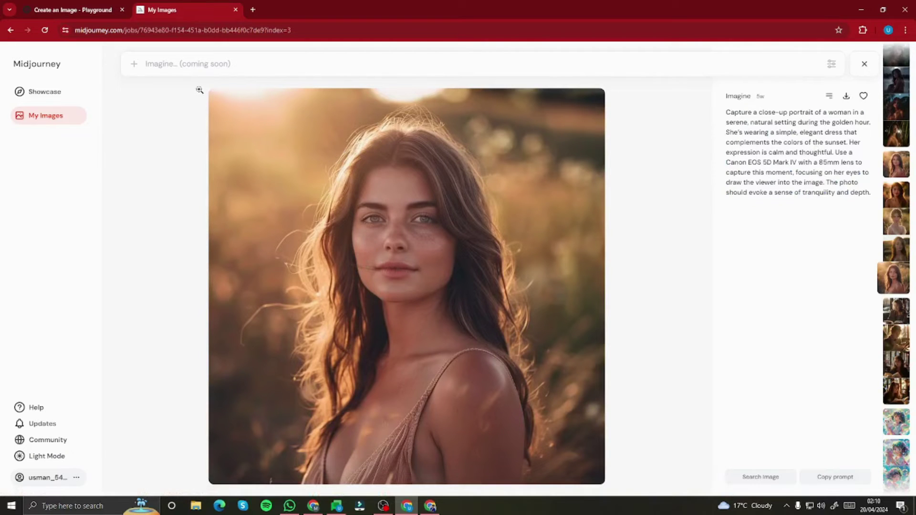
click(868, 67)
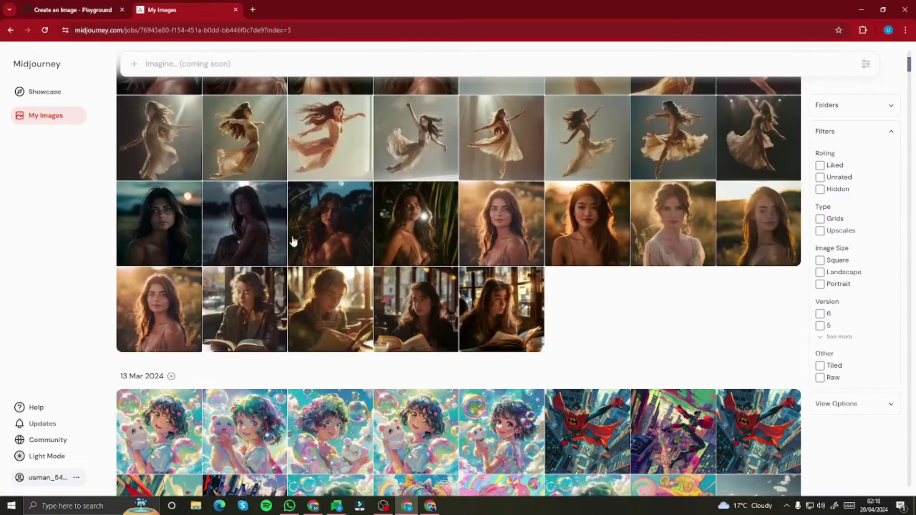
Copy the golden-hour portrait's full prompt and return to Playground AI
click(172, 321)
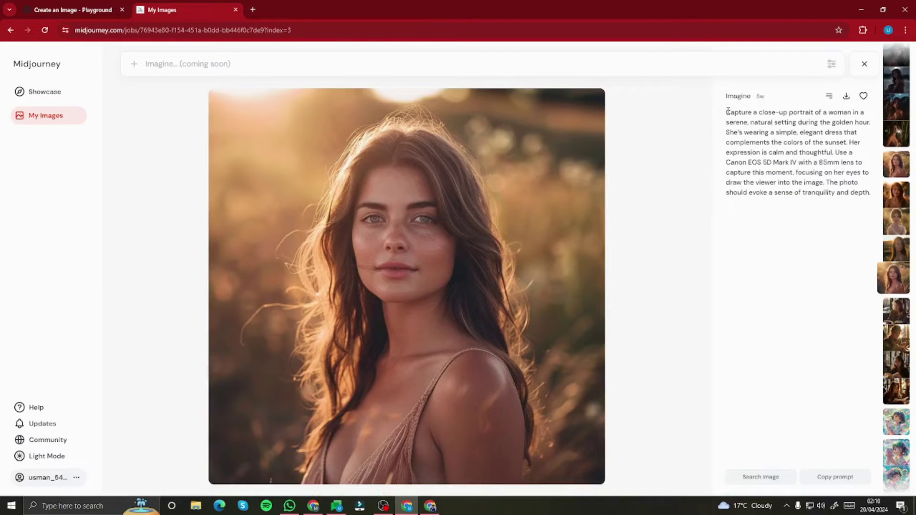
drag(728, 113, 875, 211)
key(ctrl+c)
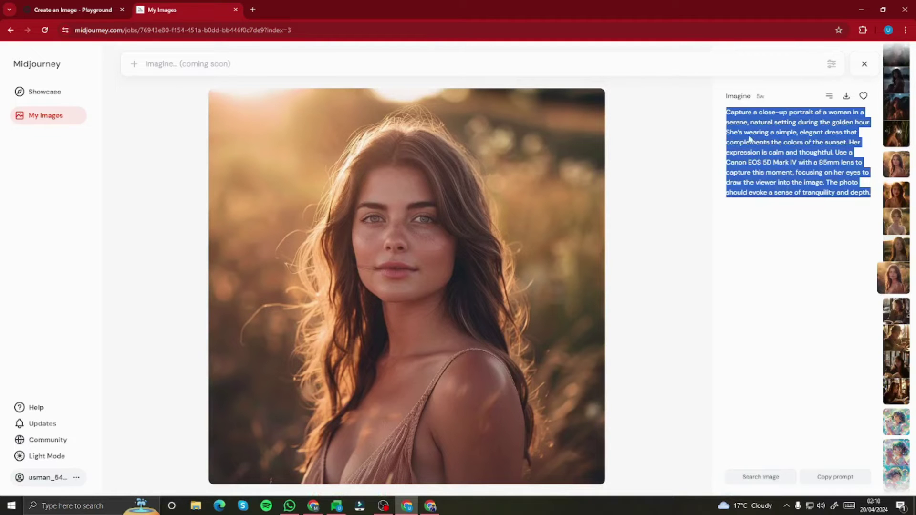
key(alt+Tab)
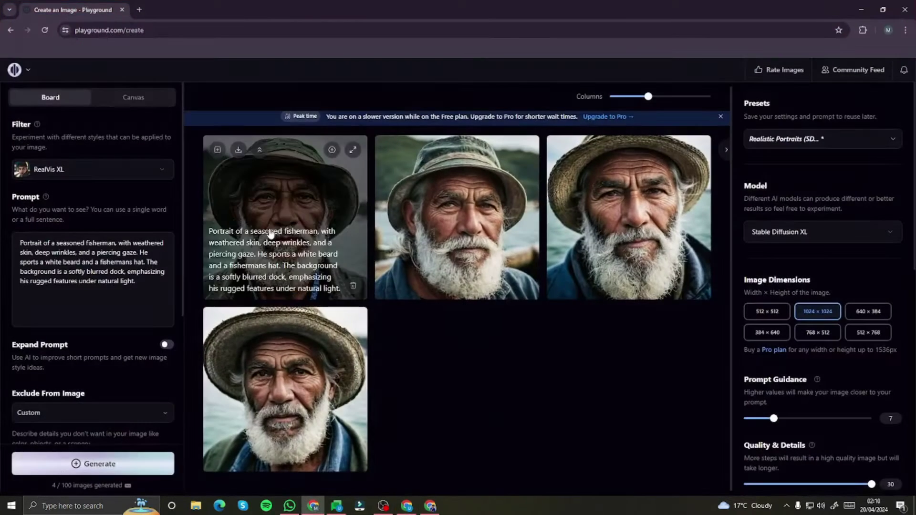
Replace the fisherman prompt with the golden-hour woman prompt, generate, and open the first result
click(51, 266)
key(ctrl+a)
key(ctrl+v)
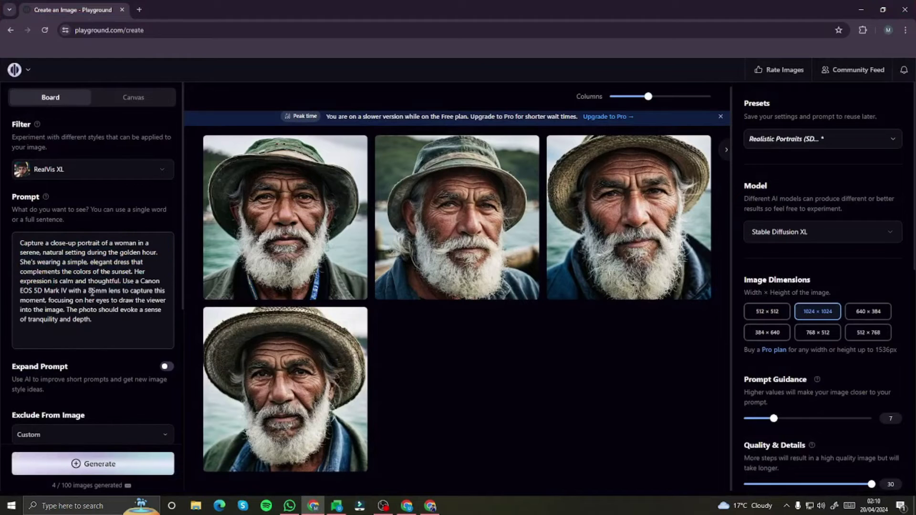
click(103, 466)
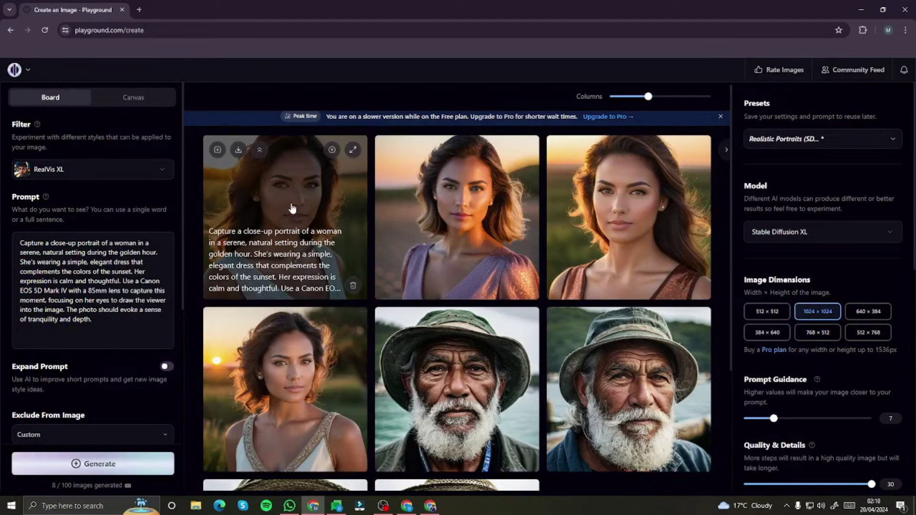
click(299, 205)
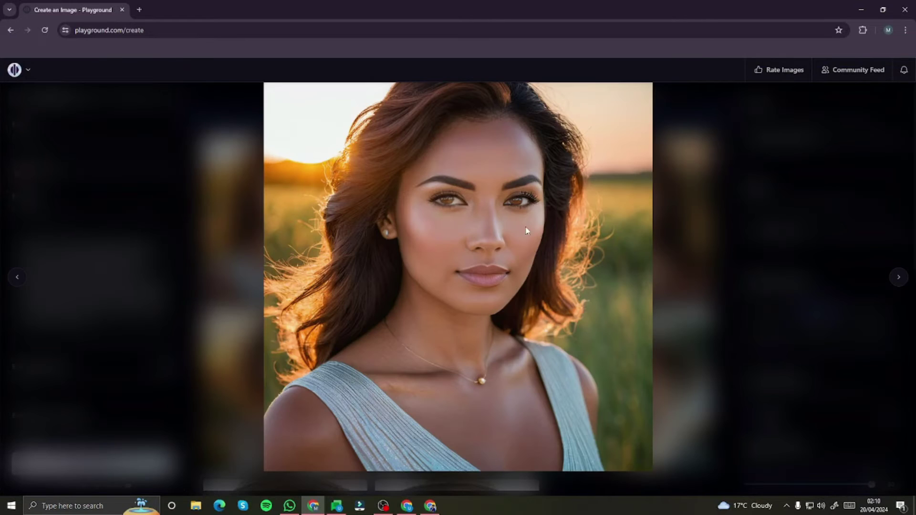
Flip forward and back through the golden-hour woman portraits in the full-size viewer
click(905, 280)
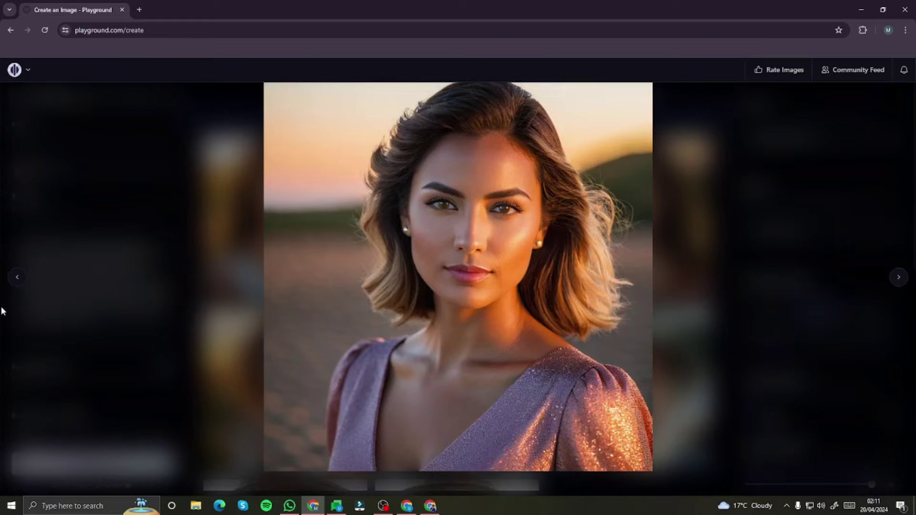
click(18, 279)
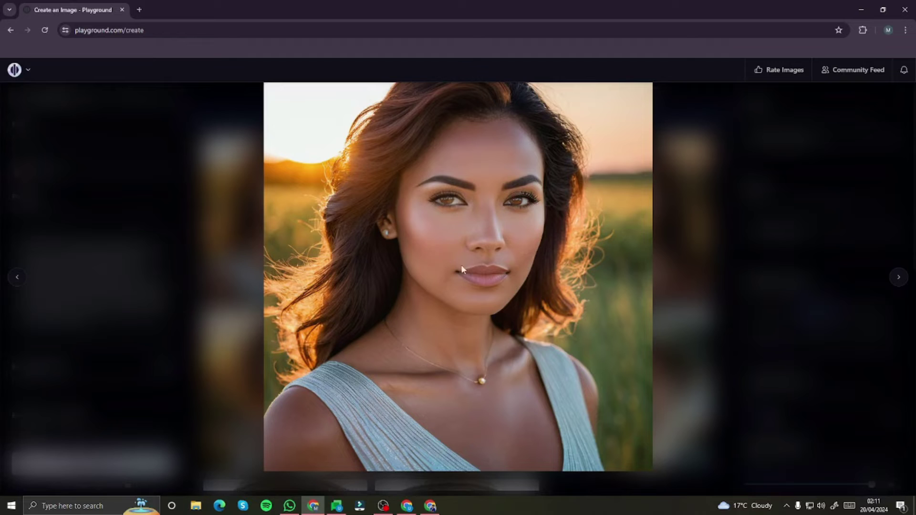
click(897, 278)
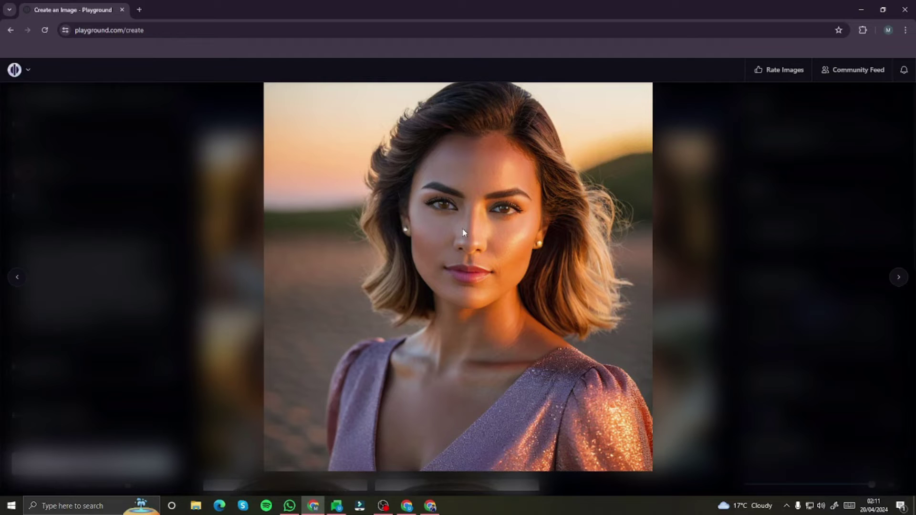
click(899, 277)
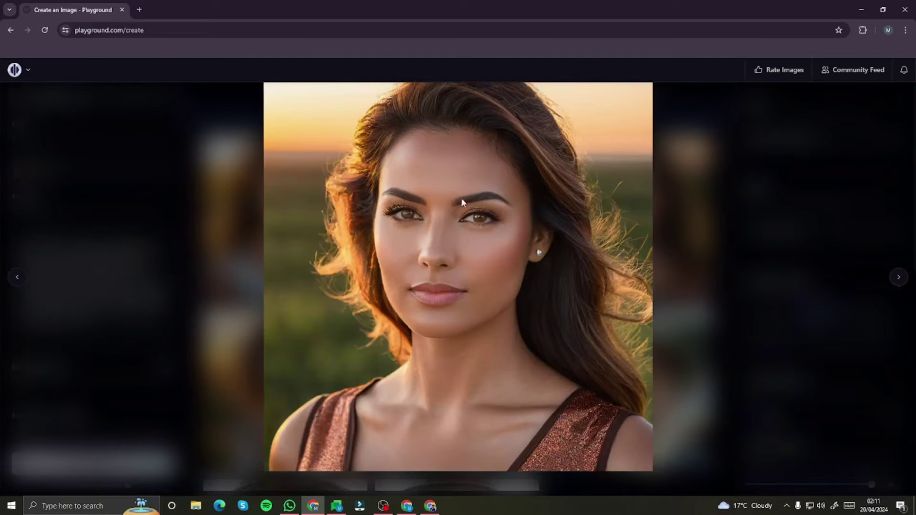
click(899, 277)
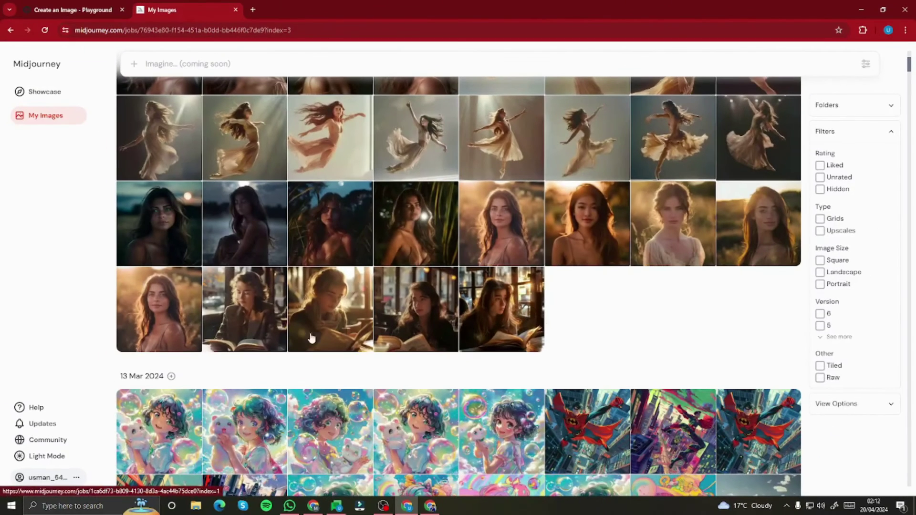
Open the long-haired Paris café reading-woman image in Midjourney and select its full prompt
click(237, 311)
click(867, 67)
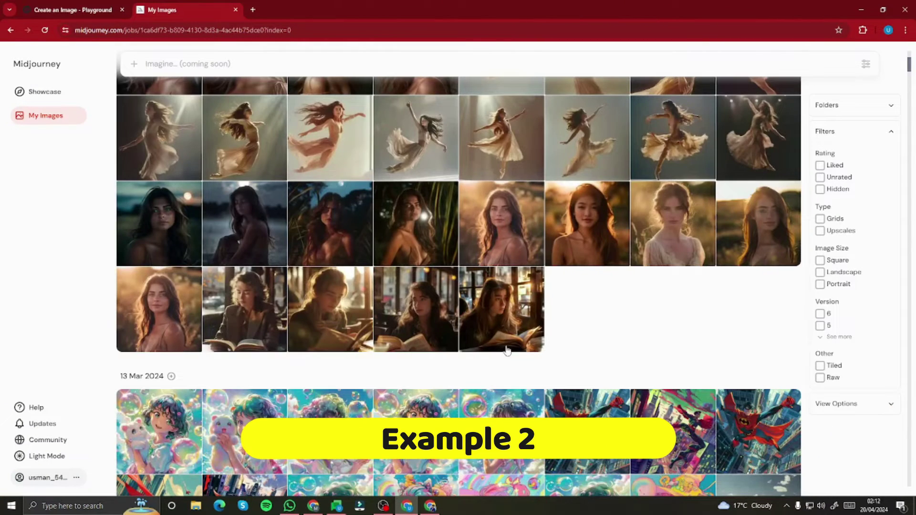
click(364, 254)
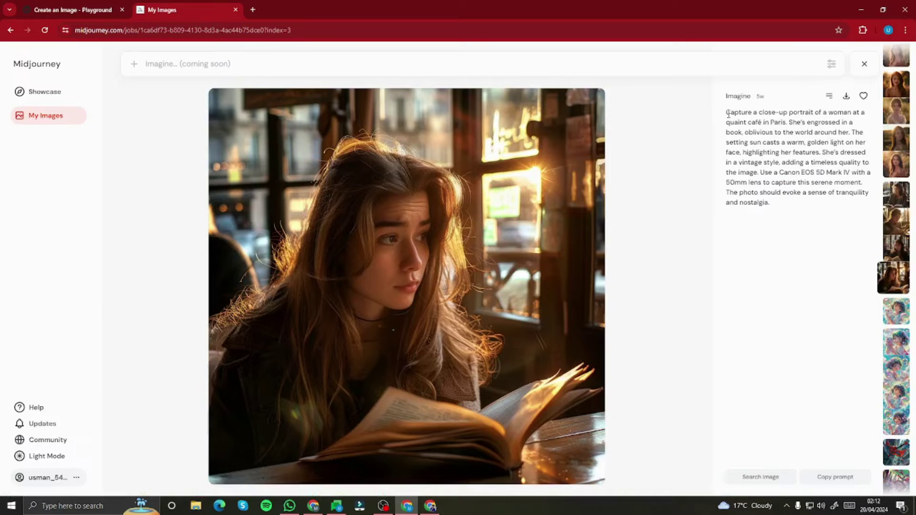
drag(728, 113, 779, 229)
key(ctrl+c)
Replace the sunset-woman prompt with the Paris café reading-woman prompt and generate four images
key(alt+Tab)
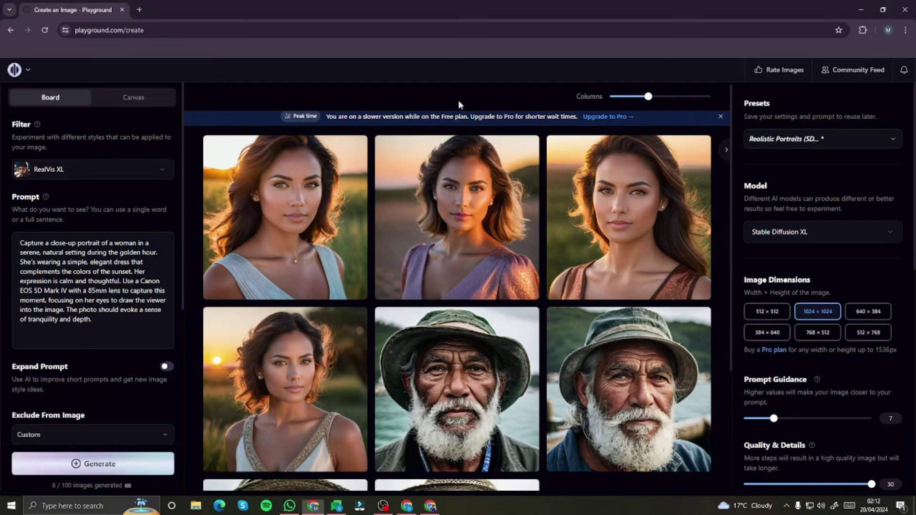
key(ctrl+a)
key(ctrl+v)
key(ctrl+v)
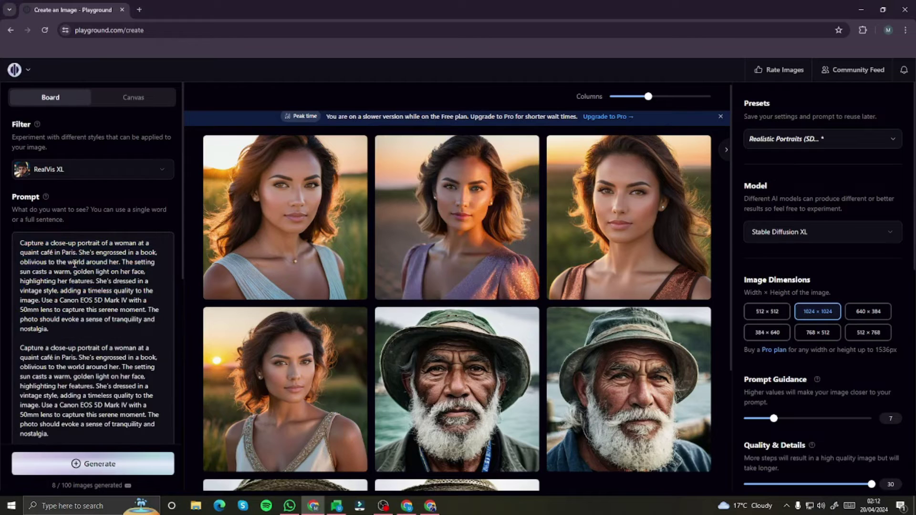
key(ctrl+a)
key(ctrl+v)
scroll(98, 378, down, 3)
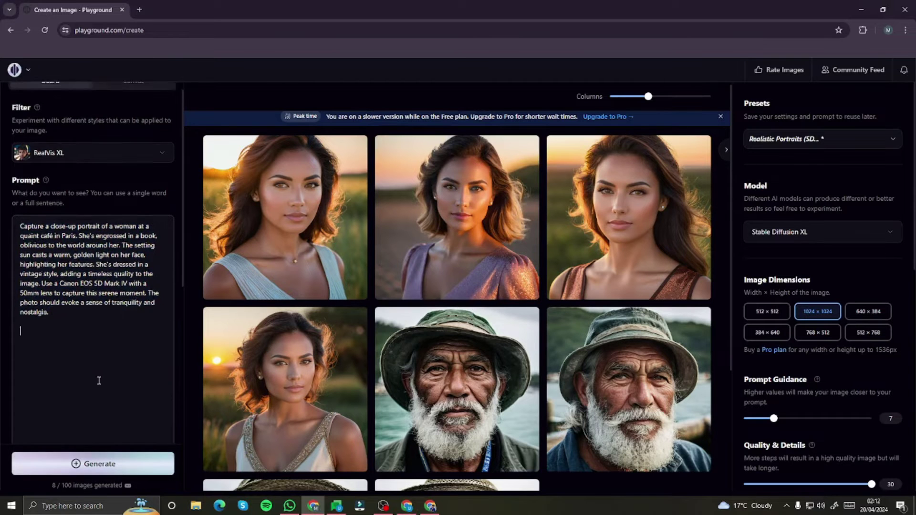
click(99, 462)
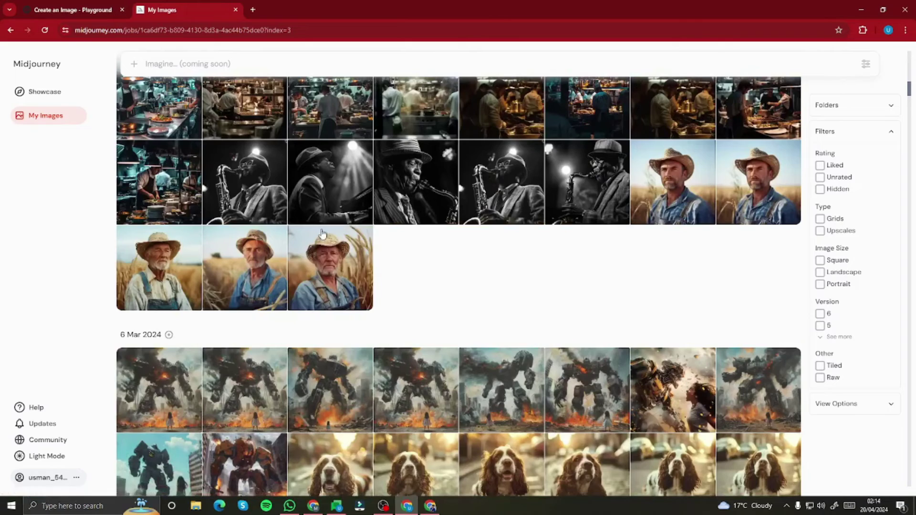
Open the monochrome jazz saxophonist image and copy its jazz musician prompt
click(220, 202)
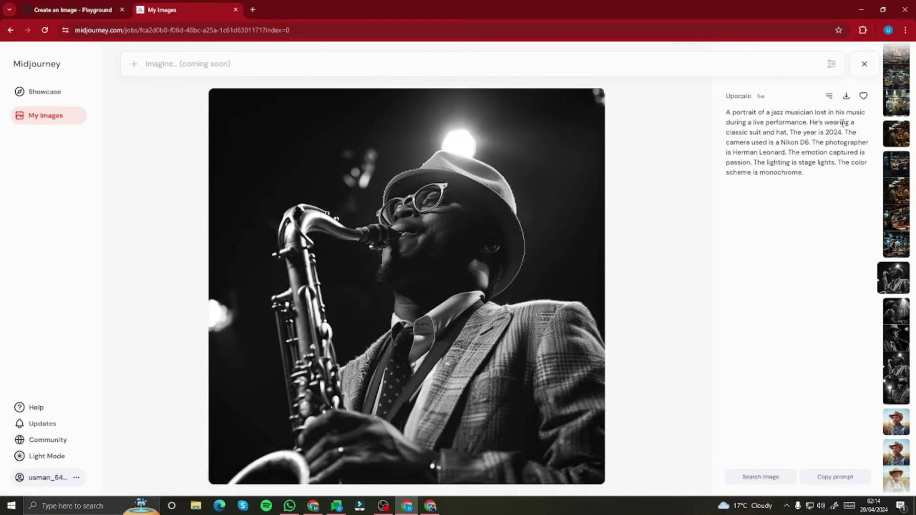
drag(728, 112, 790, 183)
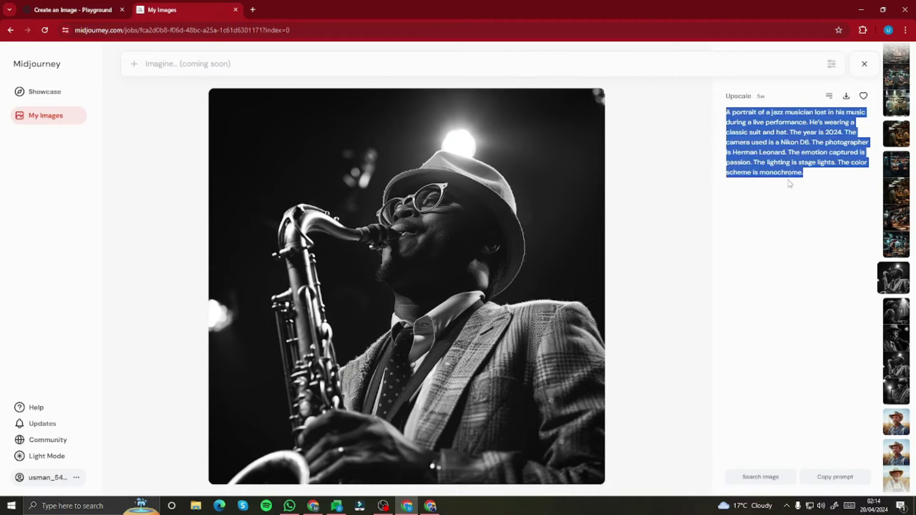
key(ctrl+w)
Paste the monochrome jazz musician prompt over the café prompt and generate four jazz images
triple_click(39, 273)
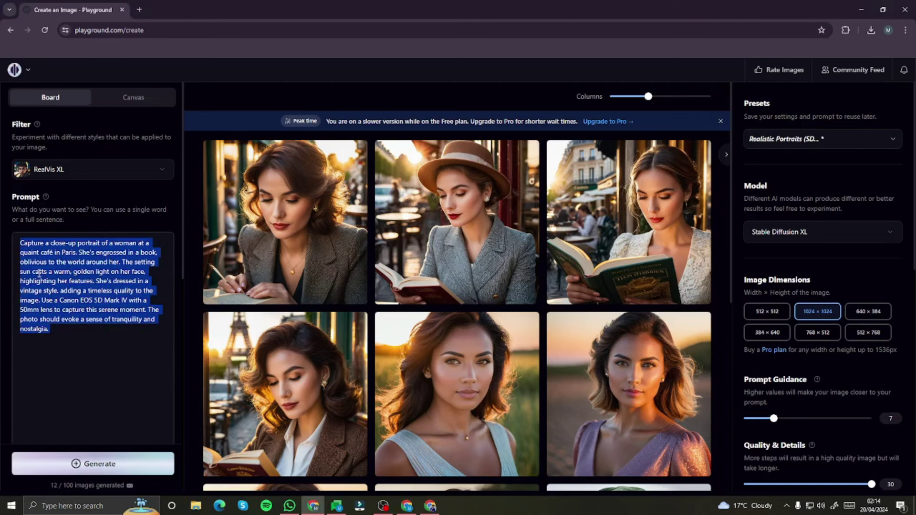
key(ctrl+a)
text(A portrait of a jazz musician lost in the music during a live performance. He's wearing a black suit and hat. The year is 2024. The camera used is a Nikon Z6. The photographer is Herman Leonard. The emotion captured is passion. The lighting is stage lights. The color scheme is monochrome.)
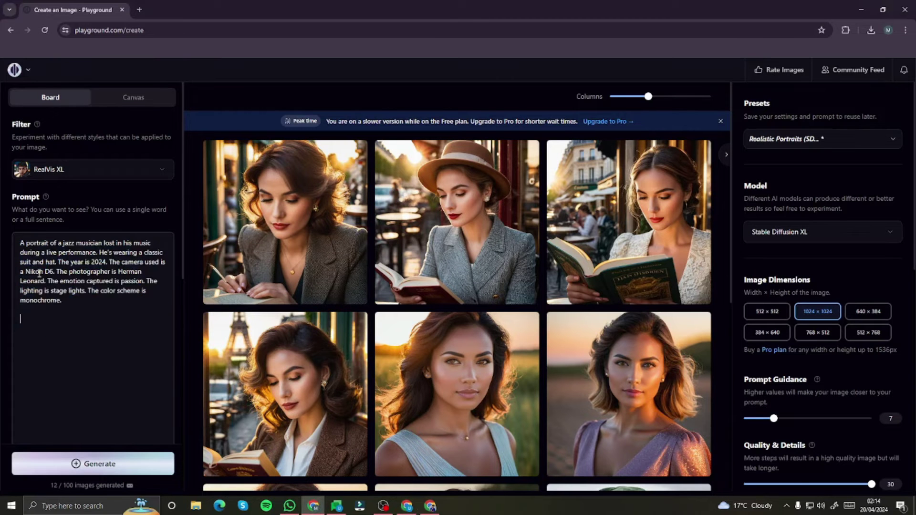
scroll(114, 348, down, 9)
scroll(112, 344, up, 9)
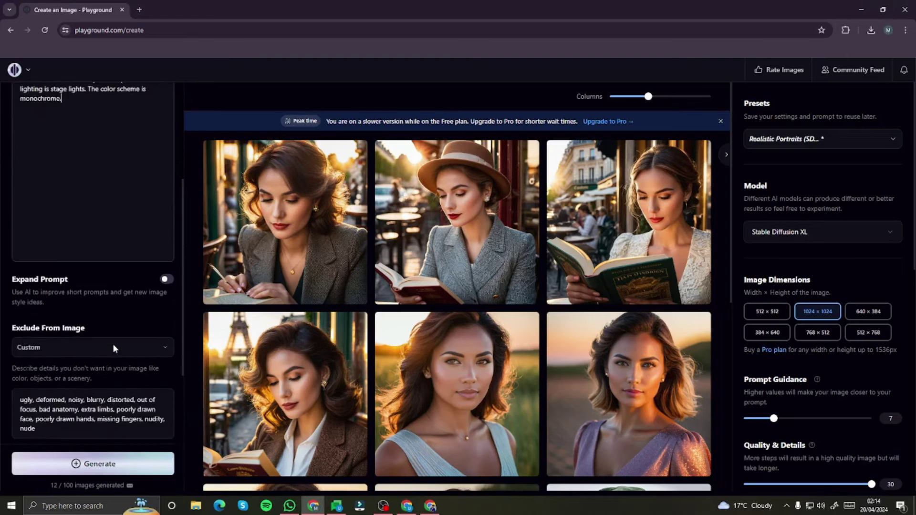
click(93, 464)
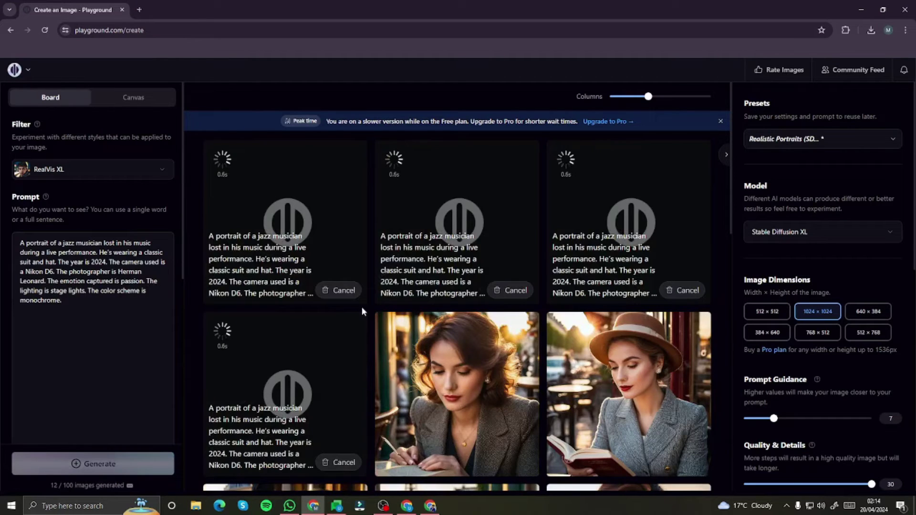
scroll(391, 305, down, 5)
scroll(859, 295, down, 3)
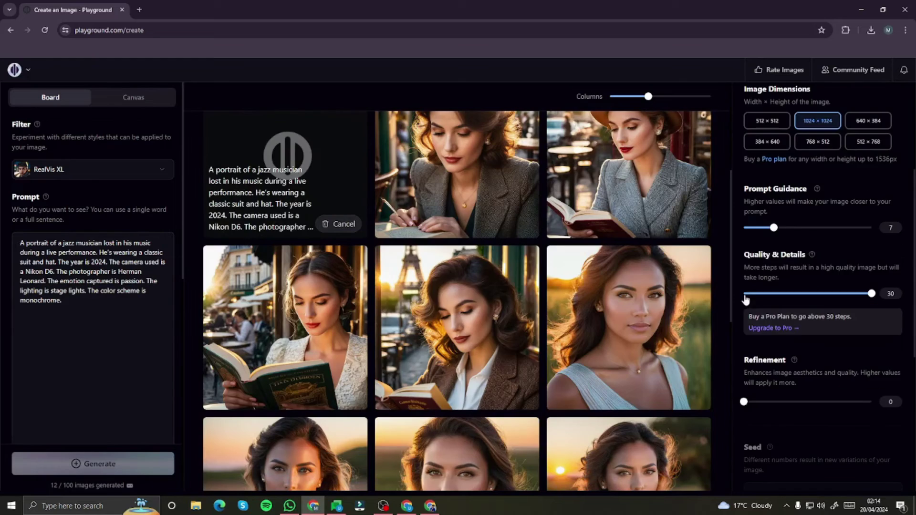
scroll(858, 296, up, 3)
scroll(373, 260, up, 5)
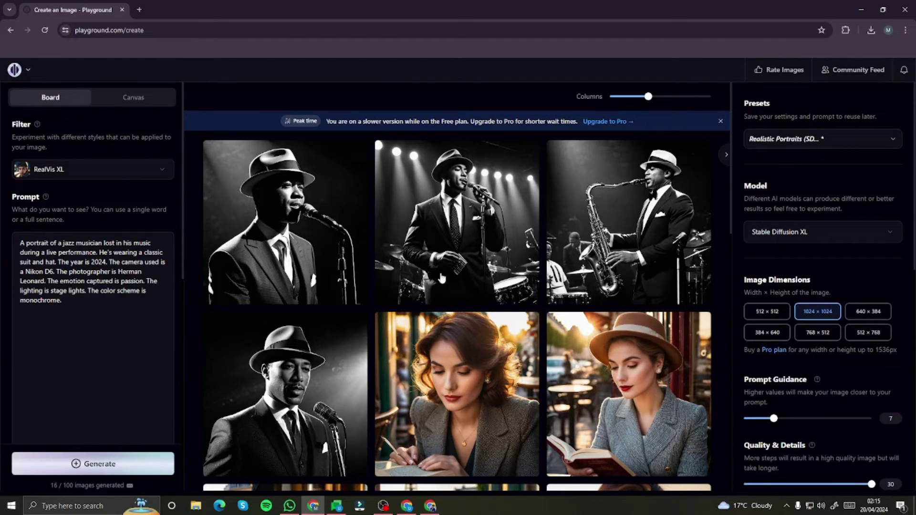
View each of the four black-and-white jazz portraits full-size, then close the viewer
click(318, 199)
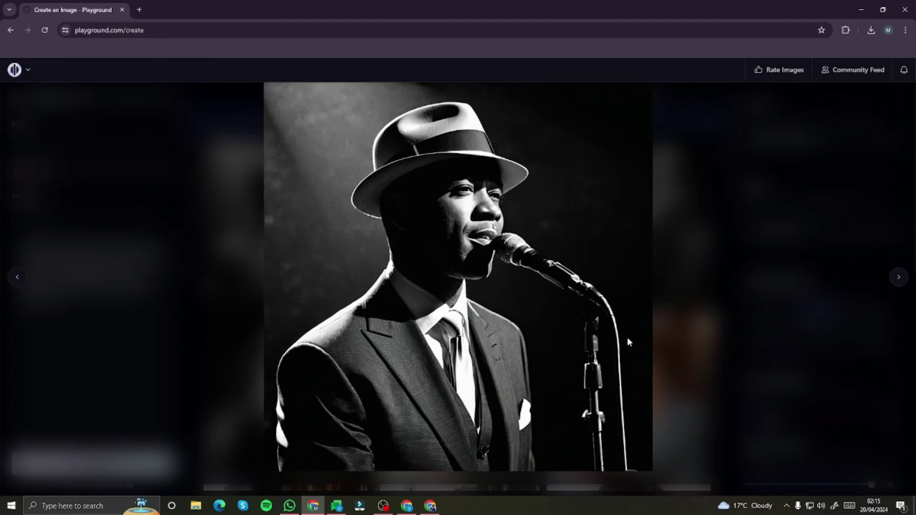
click(899, 279)
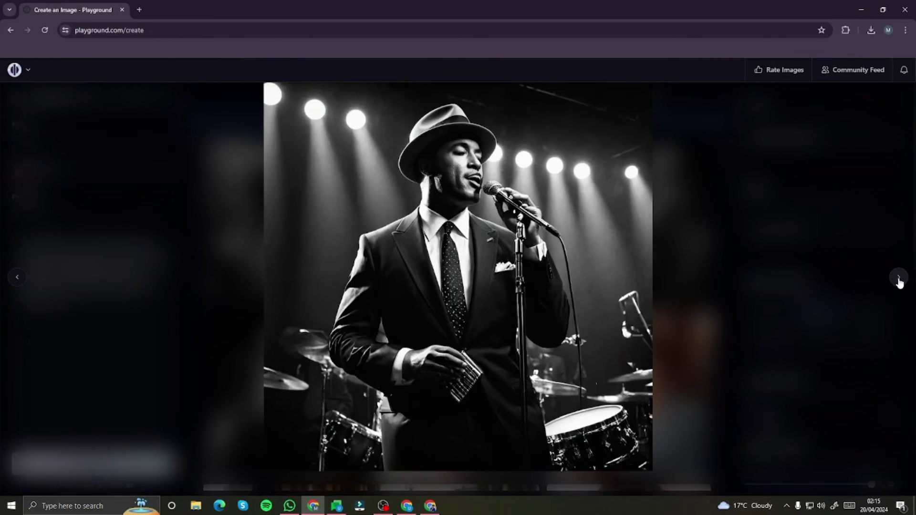
click(899, 279)
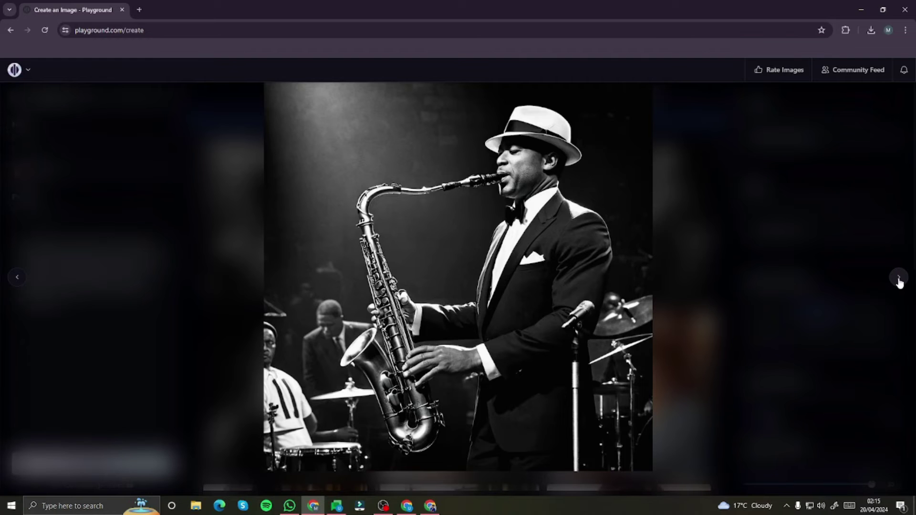
click(899, 279)
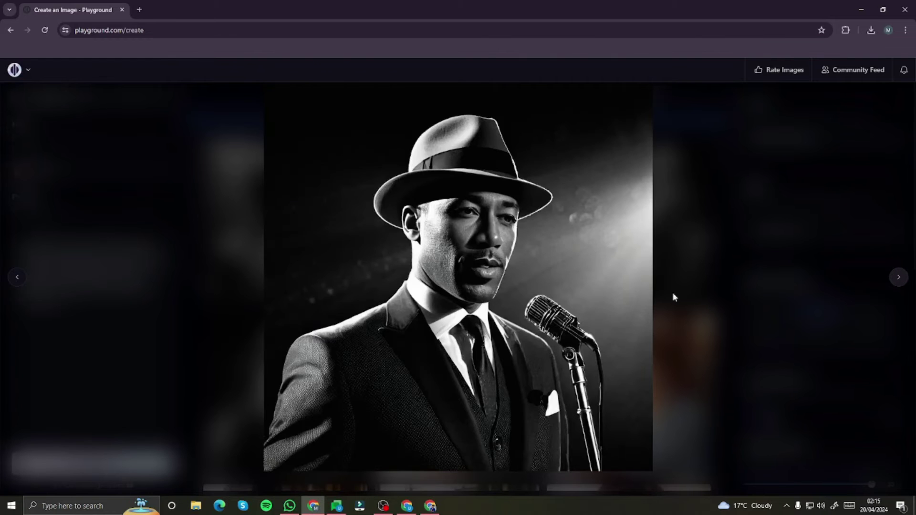
click(775, 284)
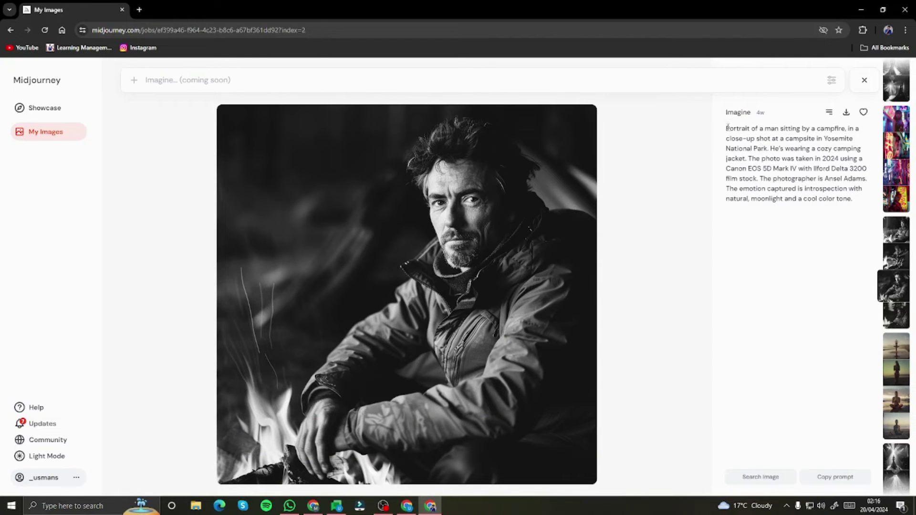
Carry the Yosemite campfire portrait prompt into Playground, replacing the jazz prompt, and generate images
drag(727, 128, 859, 213)
key(alt+Tab)
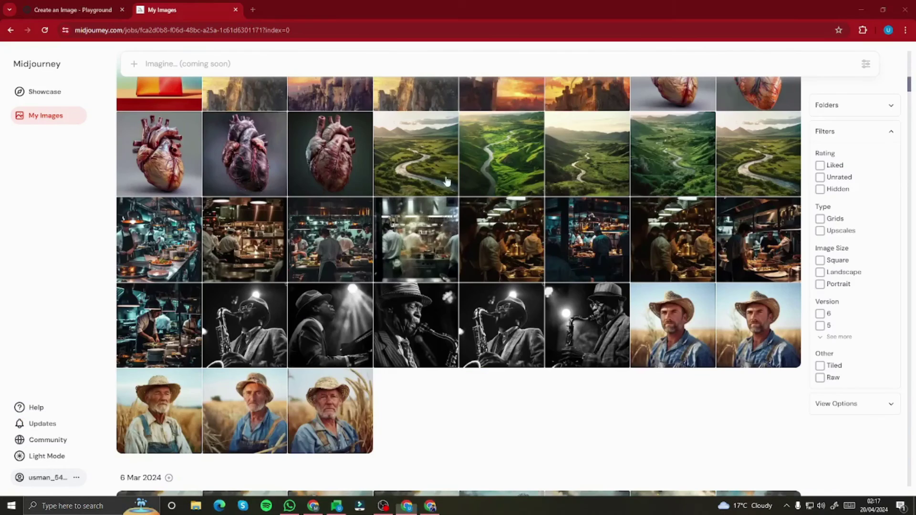
key(alt+Tab)
key(alt+Tab)
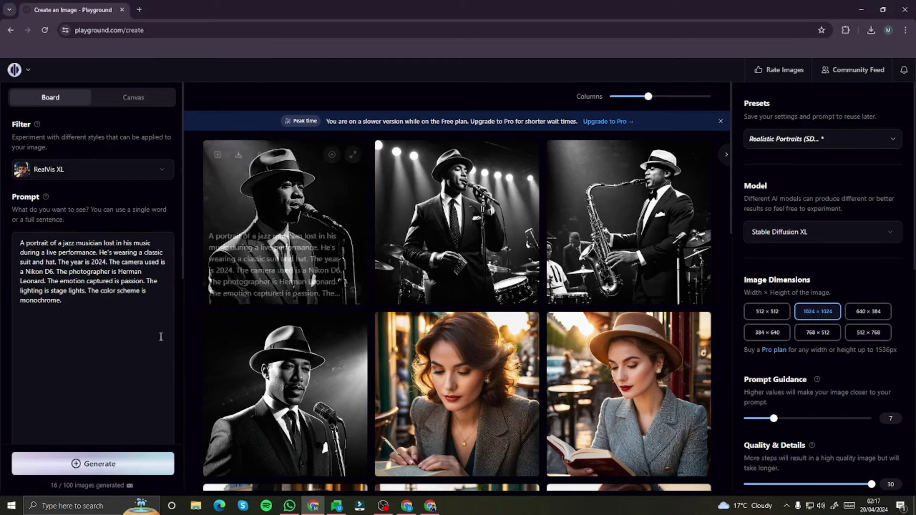
triple_click(85, 279)
key(ctrl+v)
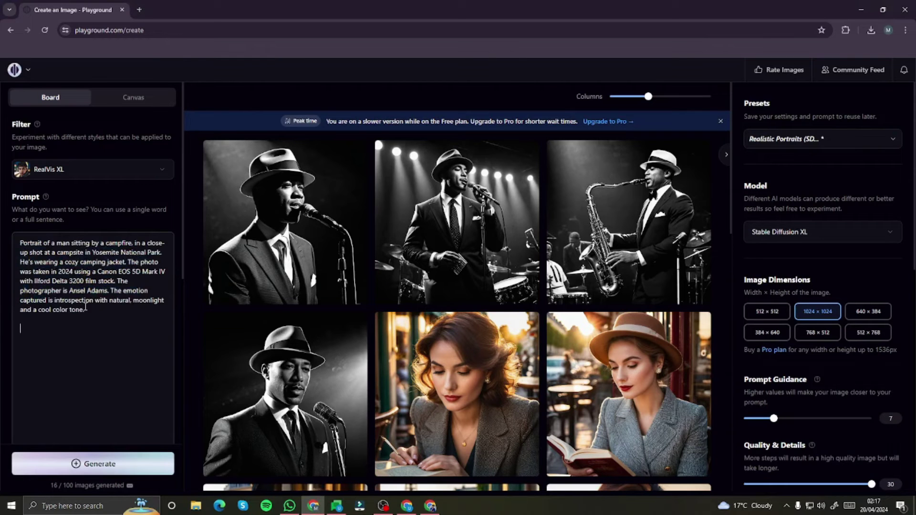
click(98, 465)
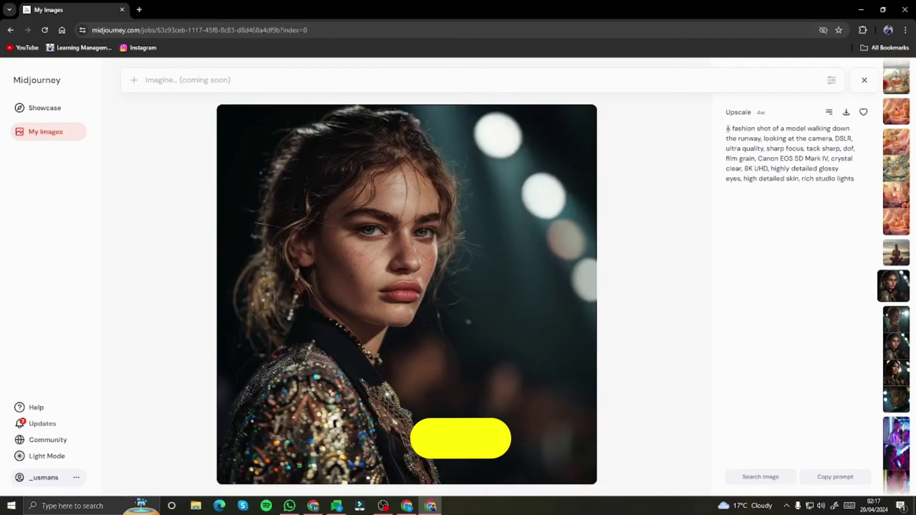
Paste the Midjourney runway fashion-model prompt over the campfire prompt in Playground
drag(728, 129, 870, 179)
key(ctrl+c)
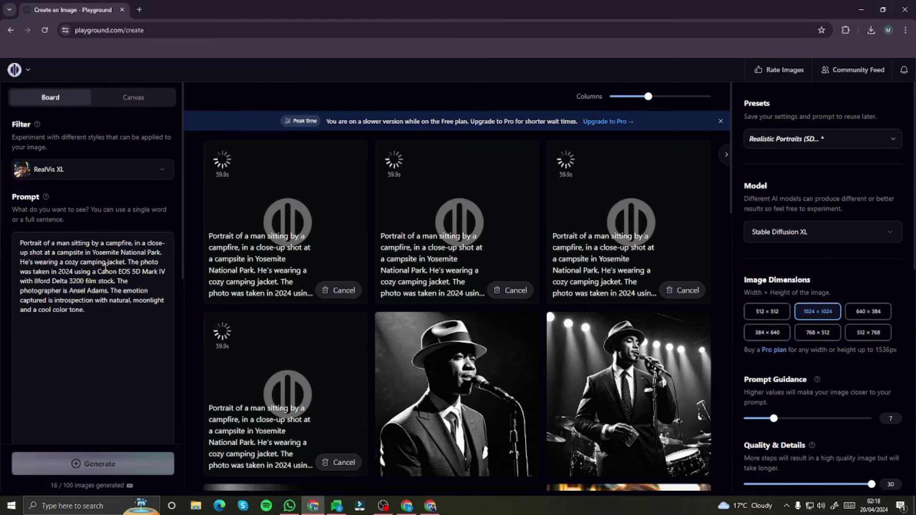
triple_click(105, 269)
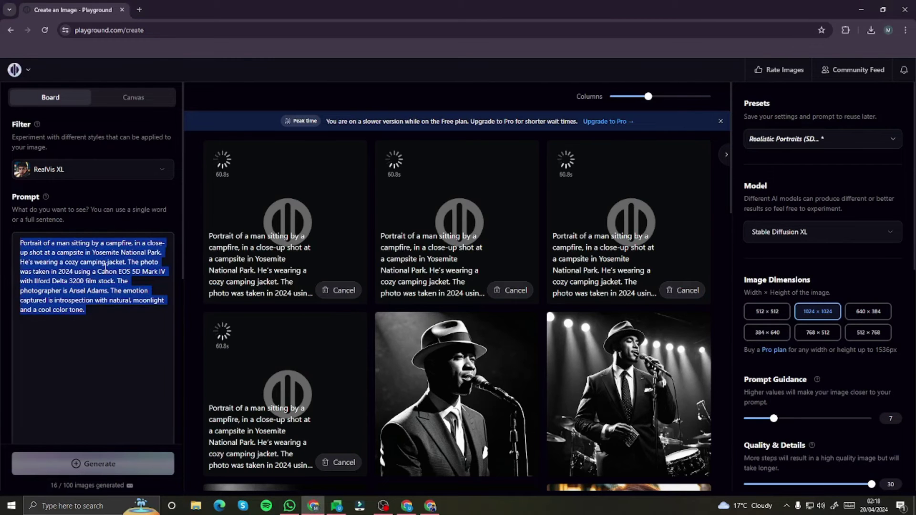
key(ctrl+v)
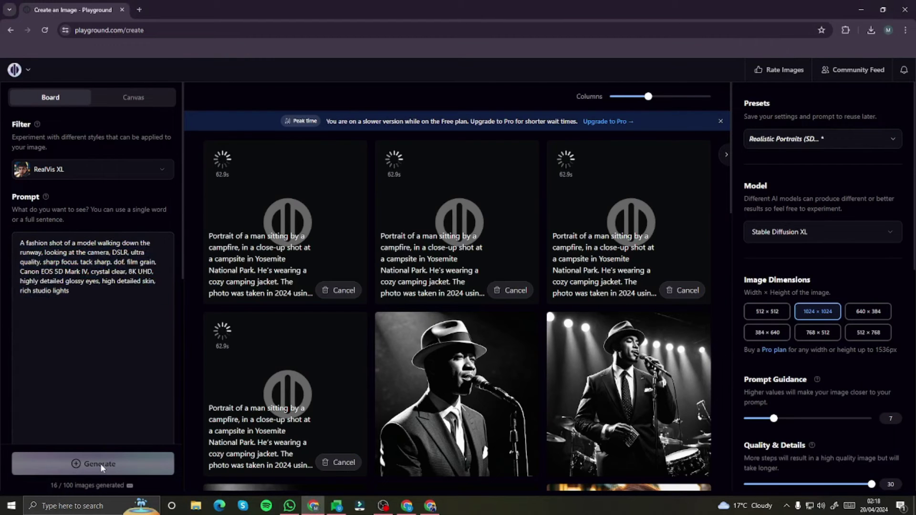
scroll(258, 362, down, 5)
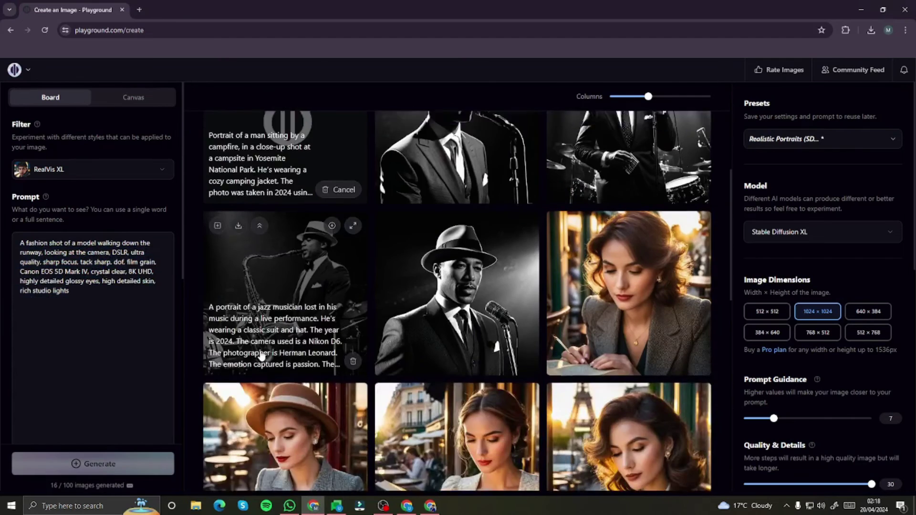
scroll(261, 356, up, 5)
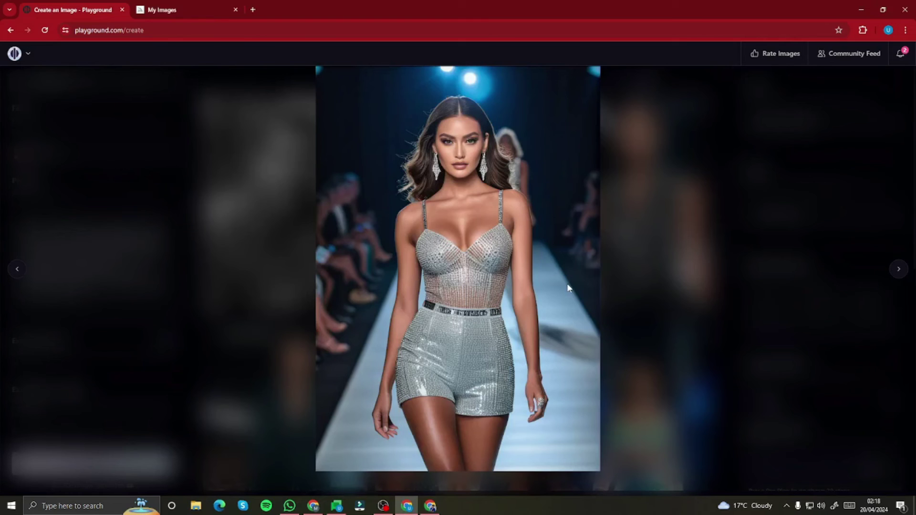
Browse through the runway fashion portraits full-size, then close the viewer
click(903, 271)
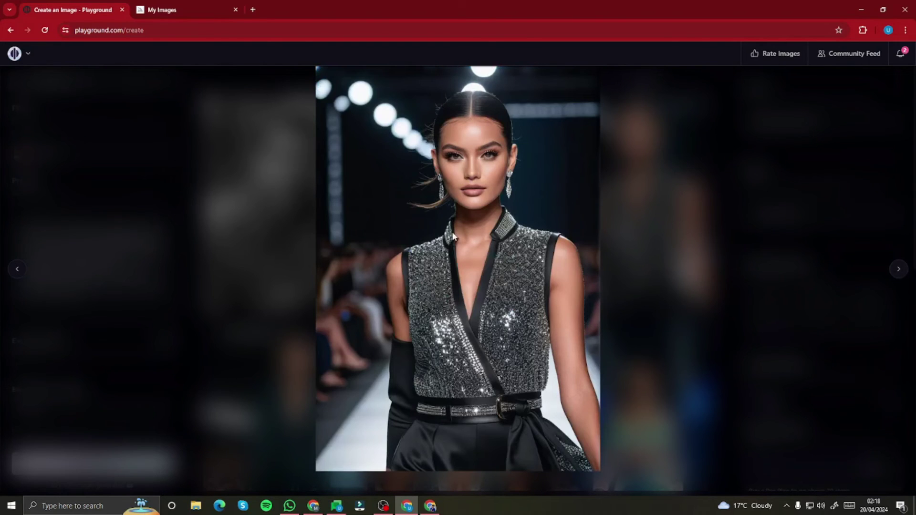
click(901, 268)
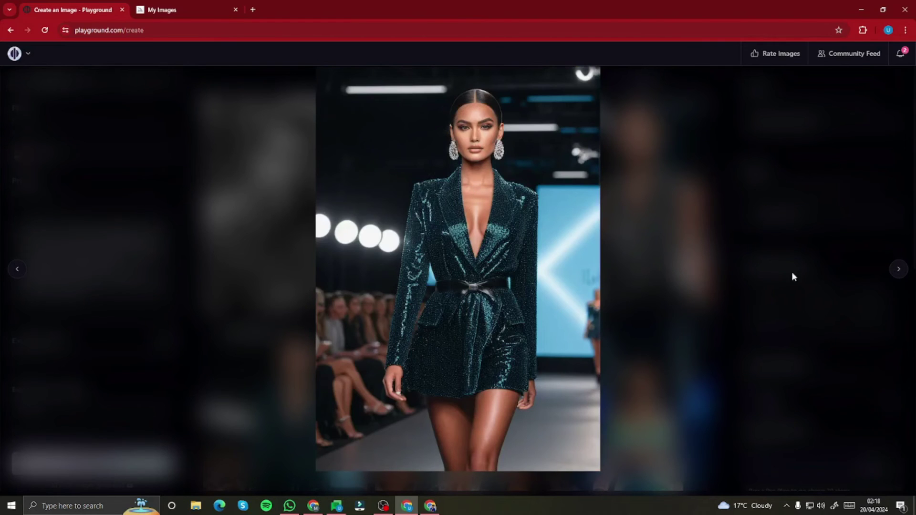
click(899, 270)
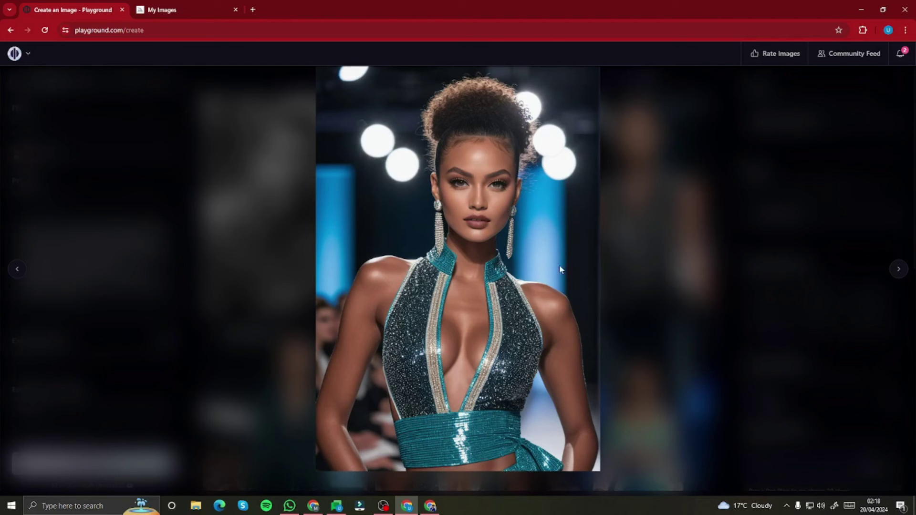
click(899, 270)
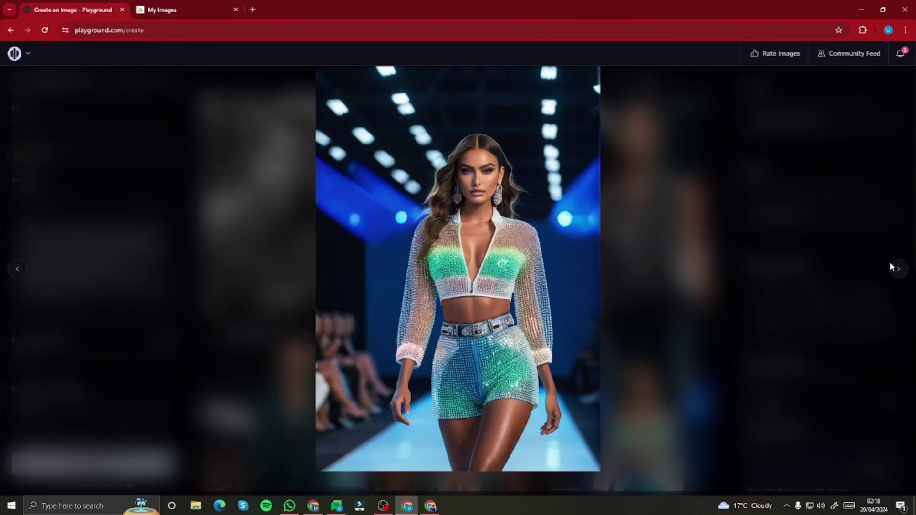
key(Escape)
scroll(436, 301, down, 3)
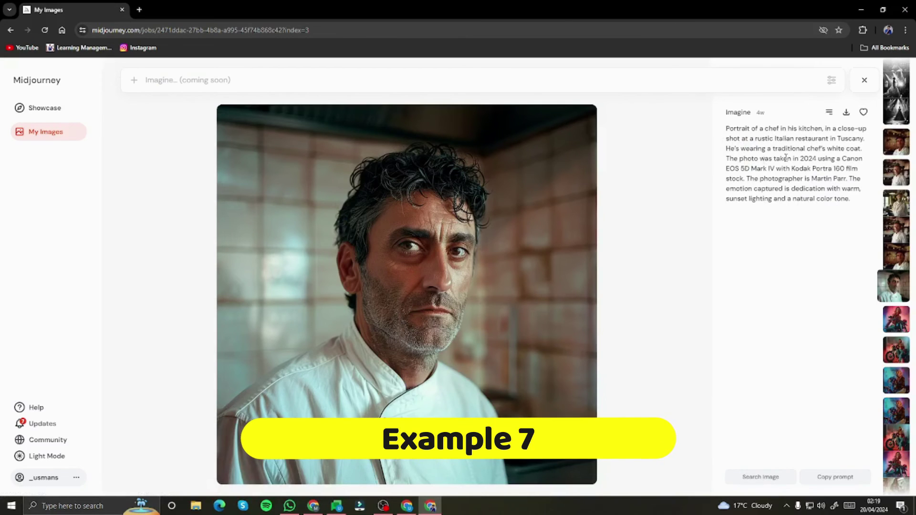
Copy the Tuscan chef prompt into Playground's Prompt box and generate four chef images
drag(726, 128, 866, 139)
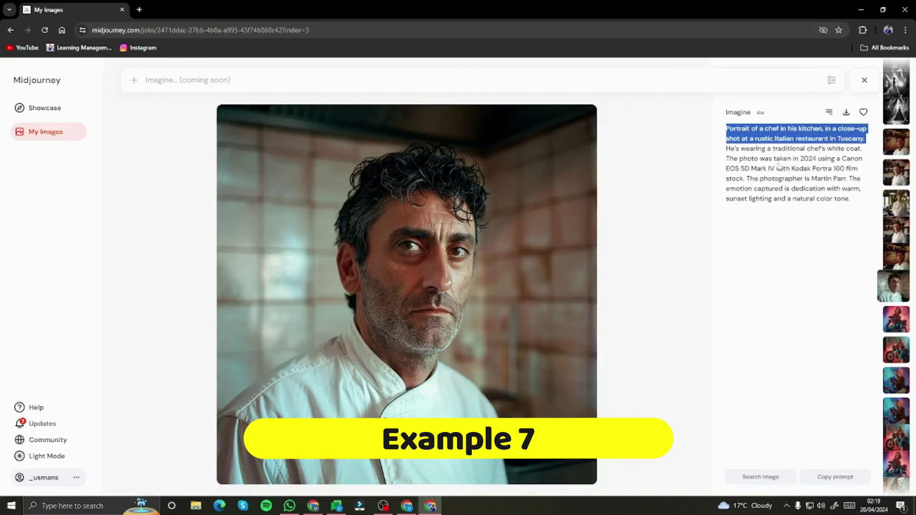
drag(779, 166, 861, 211)
key(ctrl+c)
key(alt+Tab)
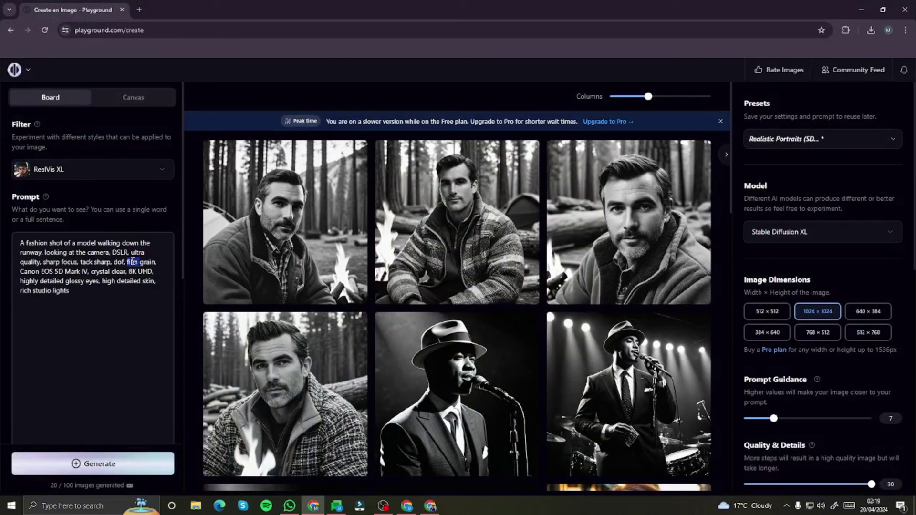
triple_click(148, 260)
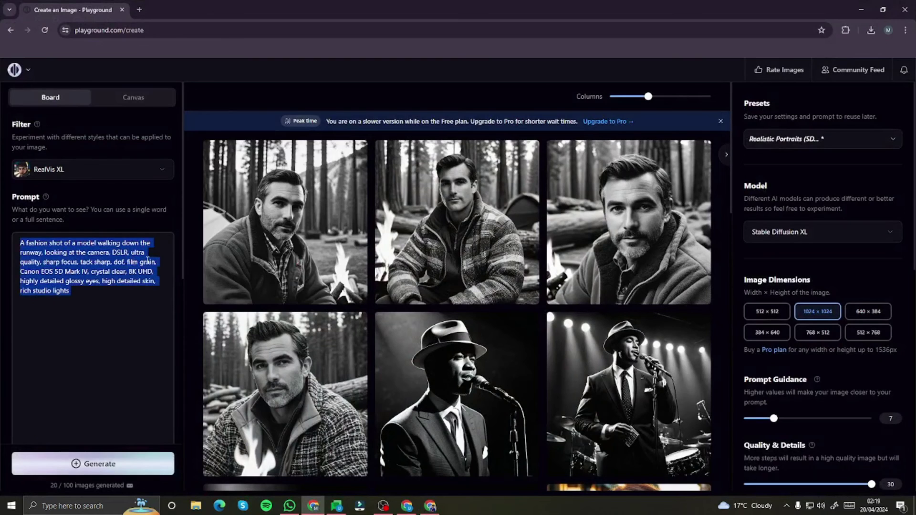
key(ctrl+v)
click(163, 463)
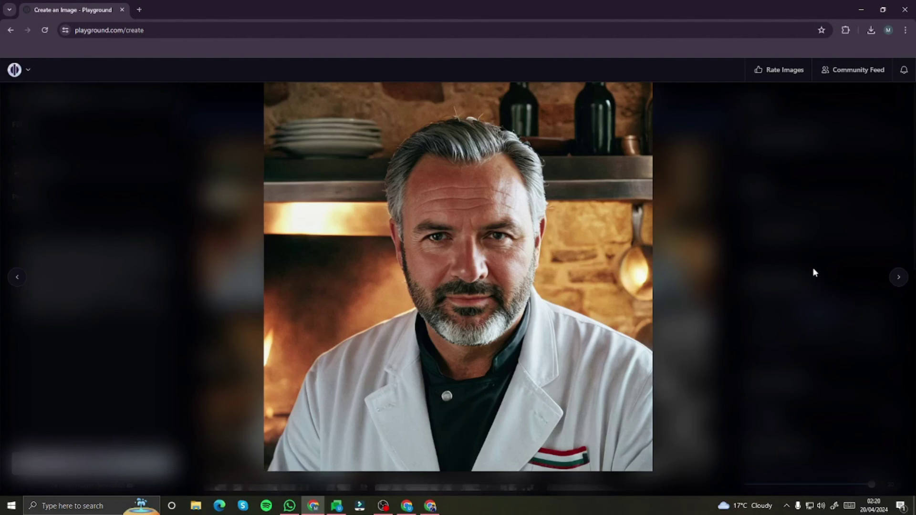
Step forward through the four chef portraits and back to the first one
click(899, 278)
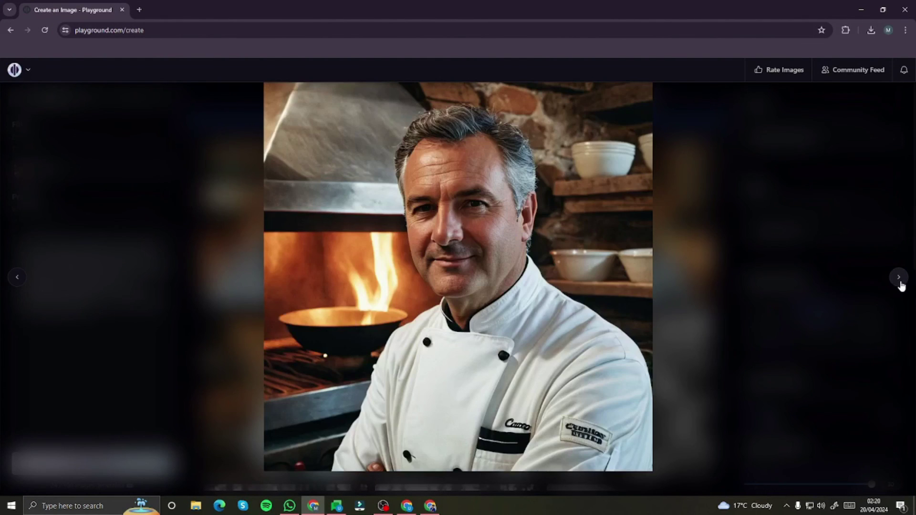
click(900, 283)
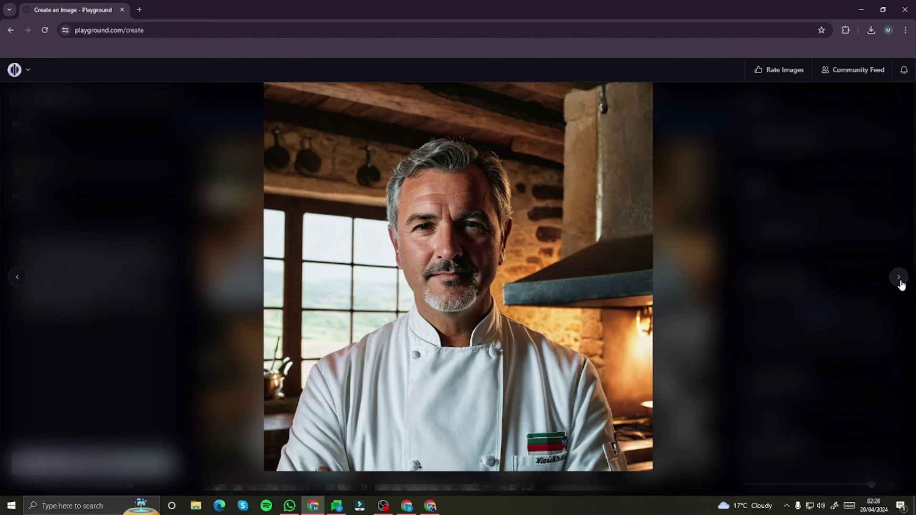
click(900, 281)
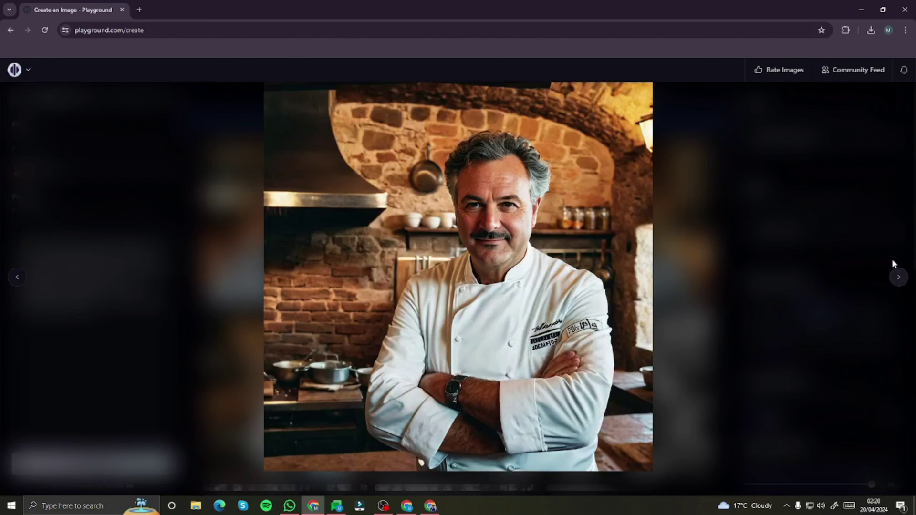
click(19, 278)
click(20, 280)
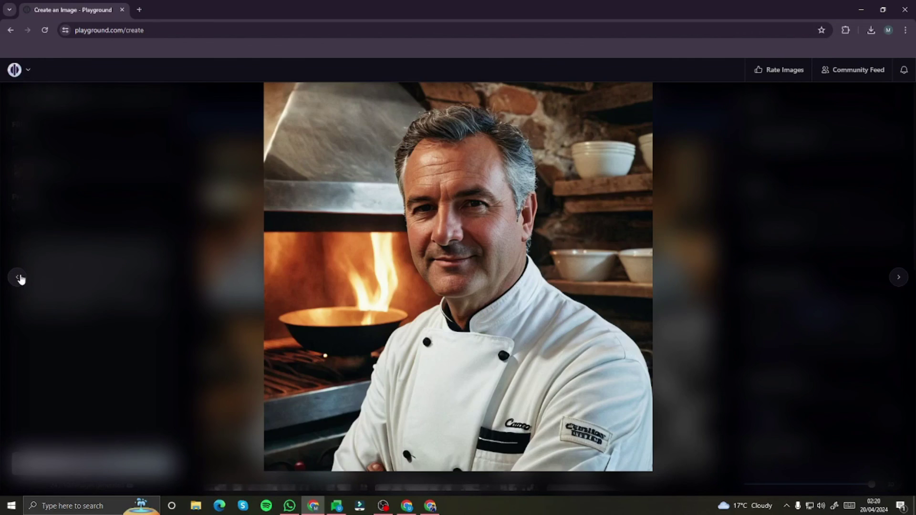
click(20, 279)
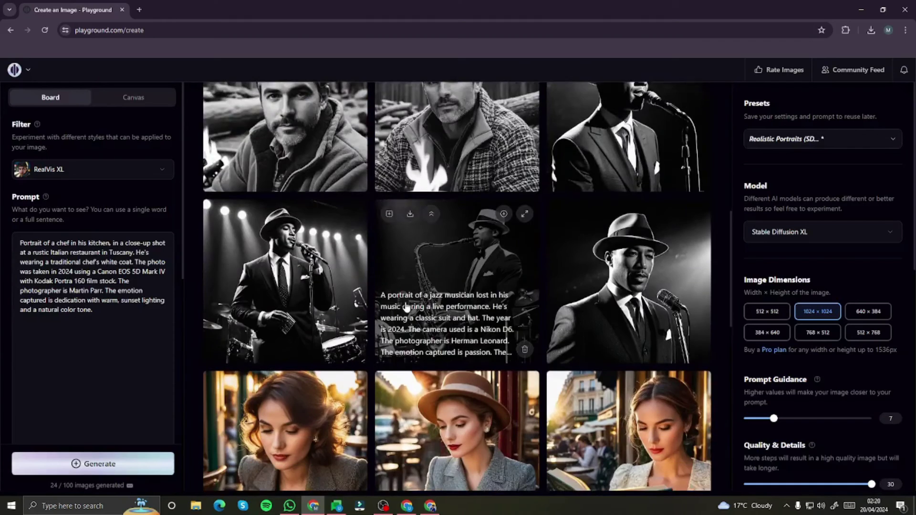
scroll(406, 306, down, 10)
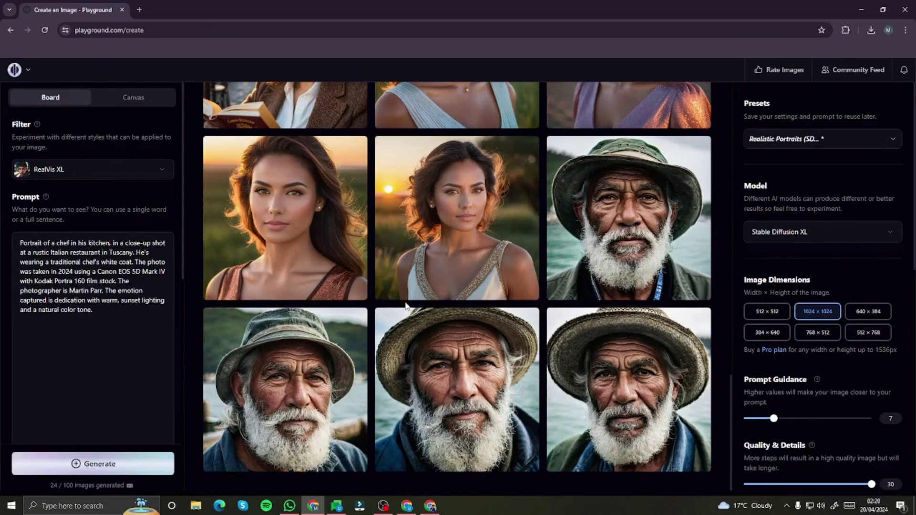
scroll(405, 306, down, 15)
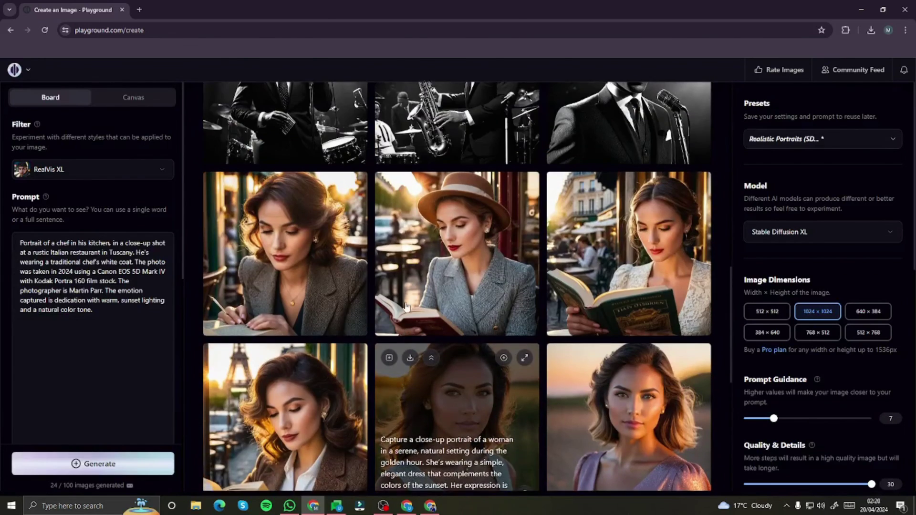
scroll(406, 306, up, 4)
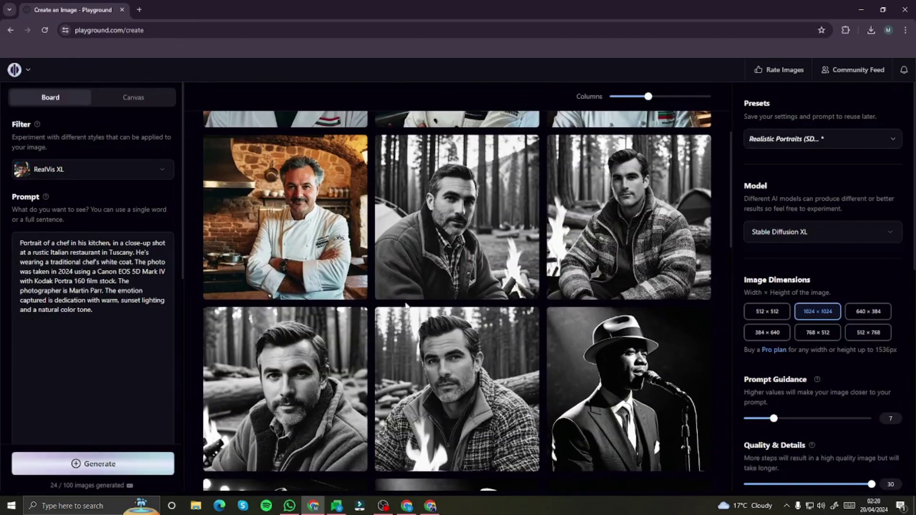
scroll(406, 306, down, 12)
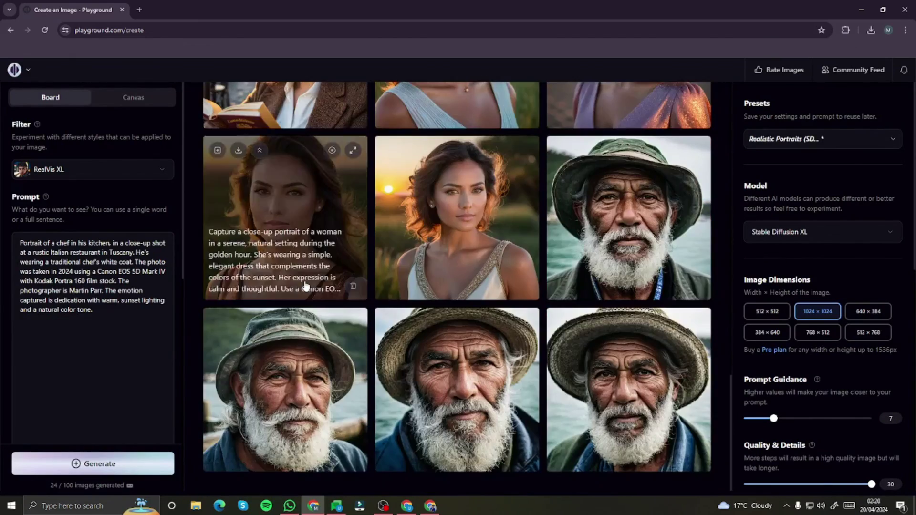
scroll(306, 285, up, 12)
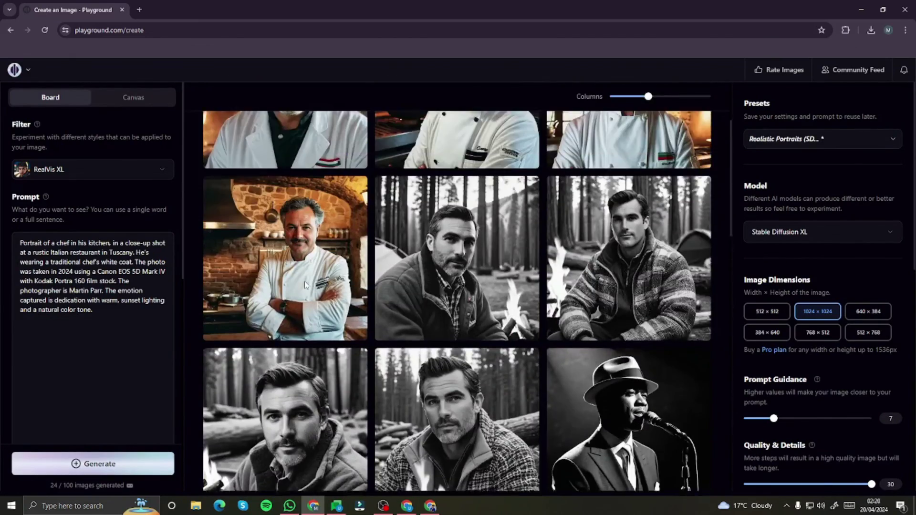
scroll(304, 282, up, 3)
scroll(304, 283, down, 6)
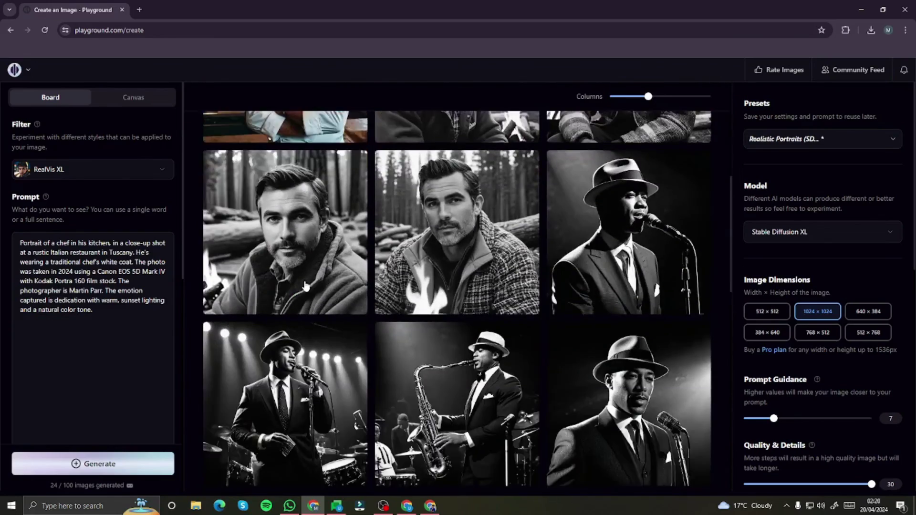
scroll(306, 285, down, 10)
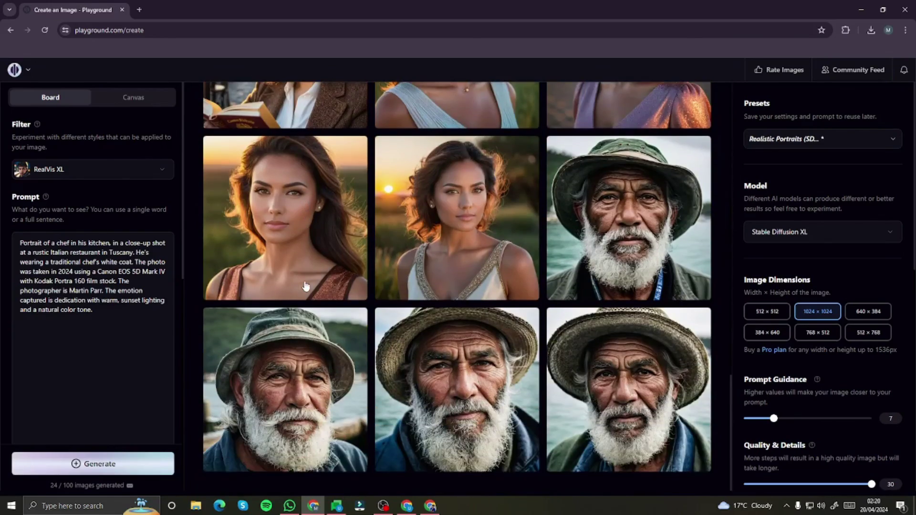
scroll(306, 286, up, 12)
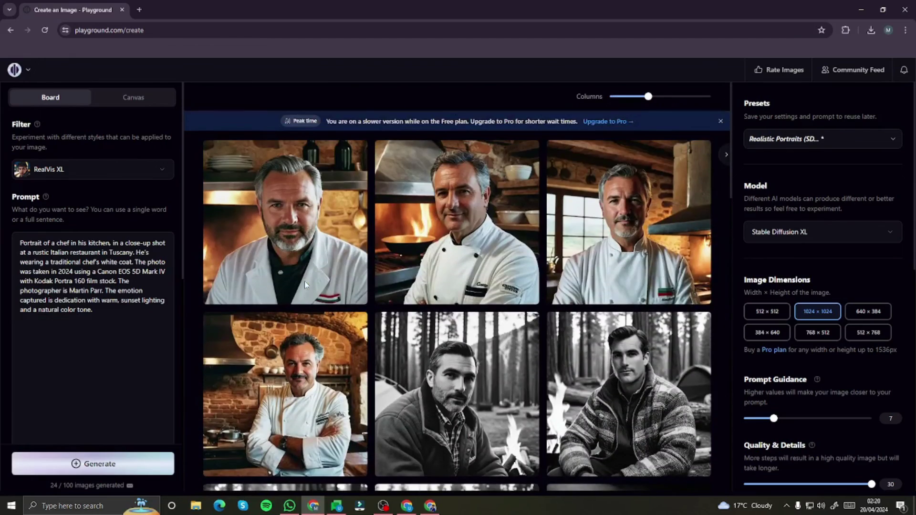
scroll(304, 284, down, 12)
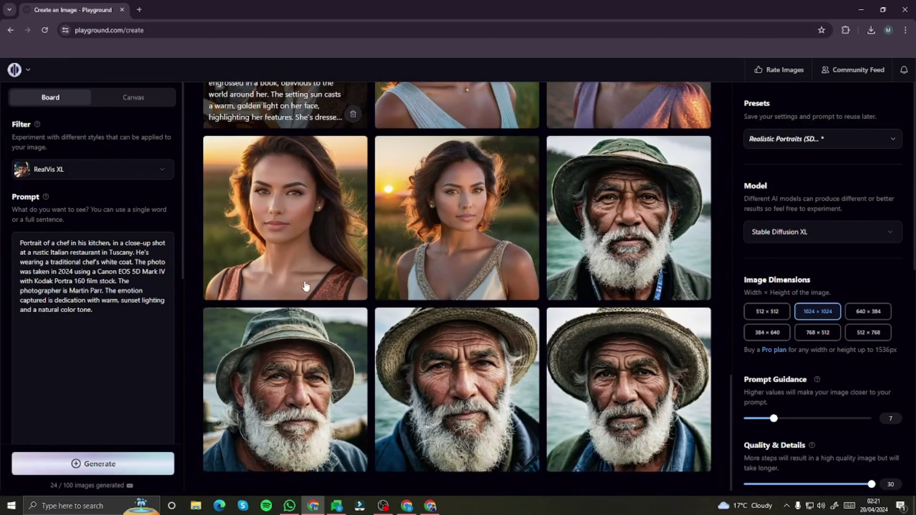
mouse_move(306, 285)
scroll(306, 285, up, 12)
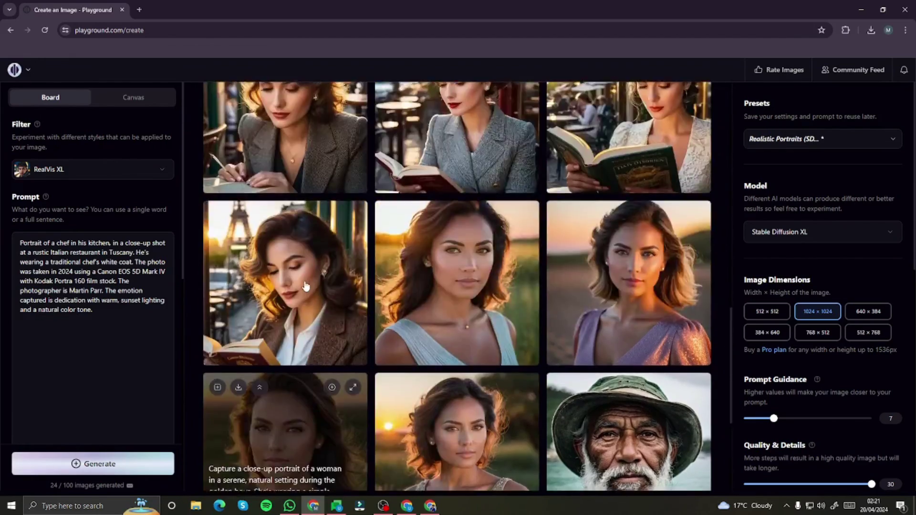